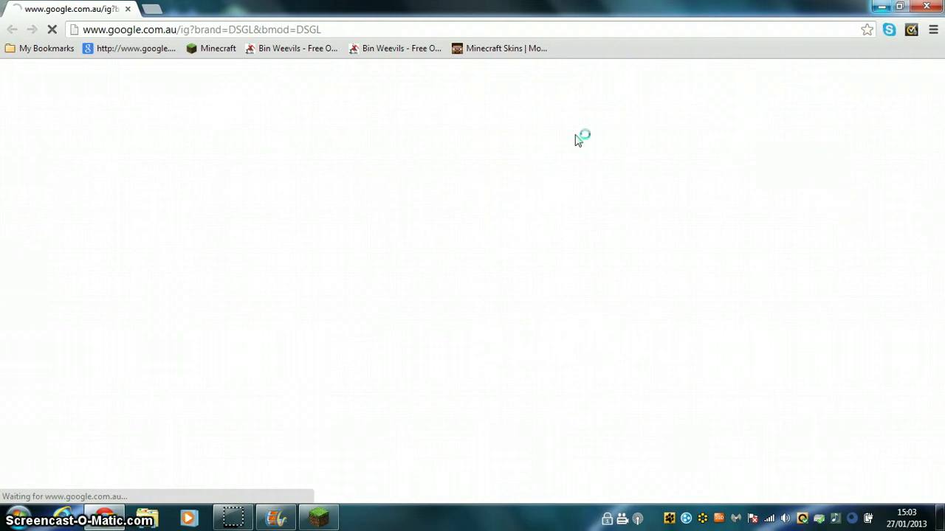
Search the web for 'good game sp' from Chrome's address bar.
left_click(513, 28)
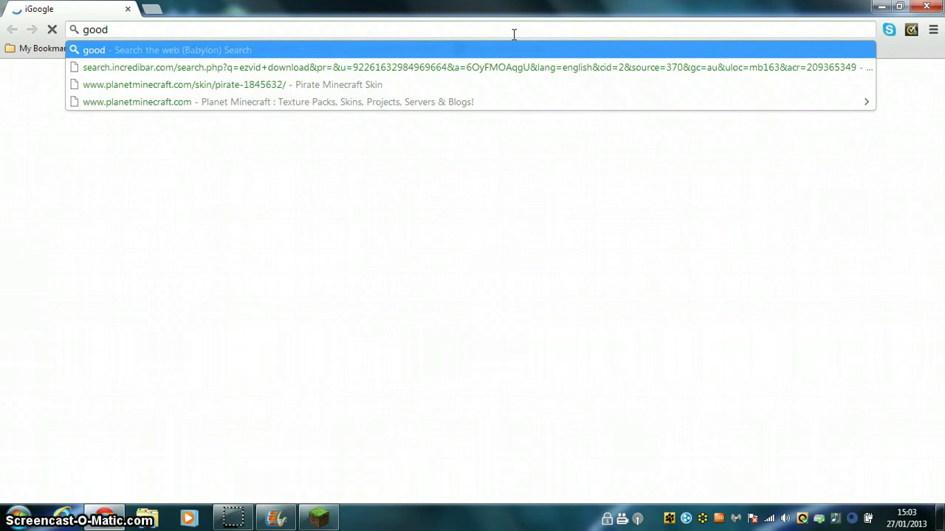
type("game ")
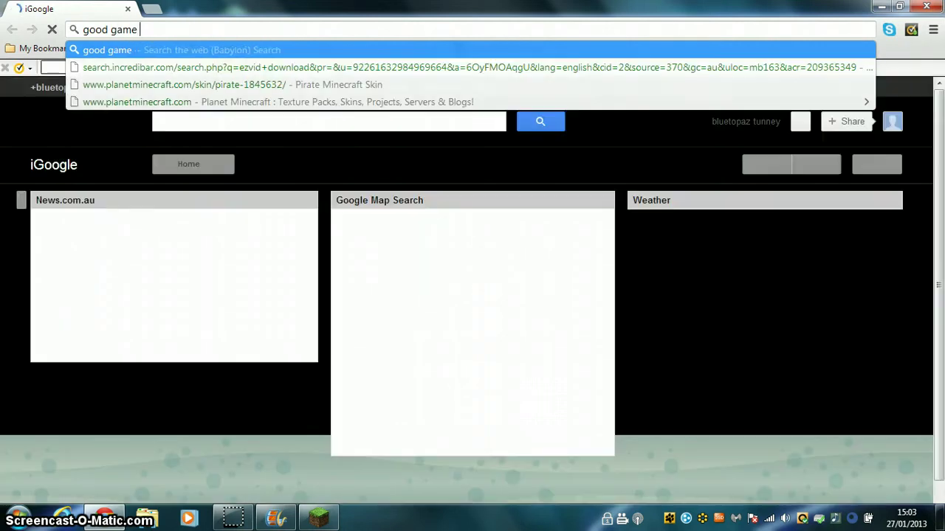
type("sp")
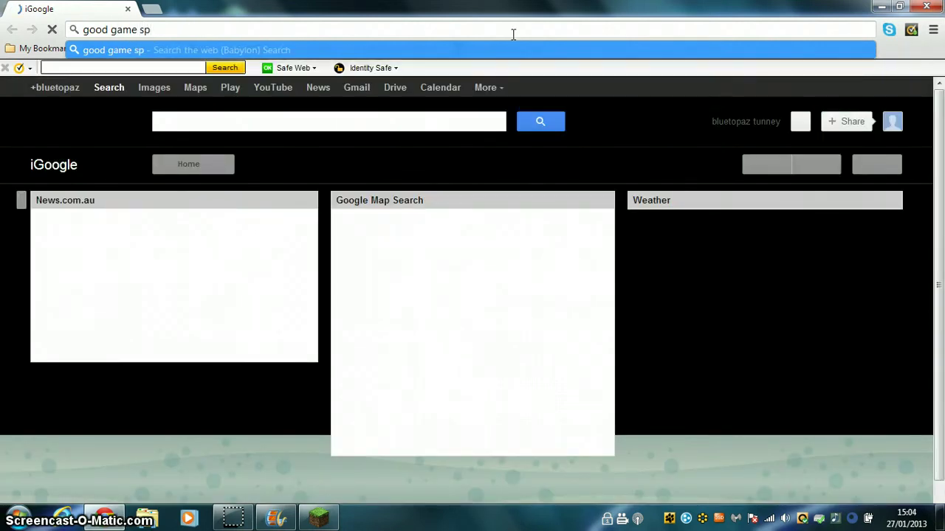
key("Return")
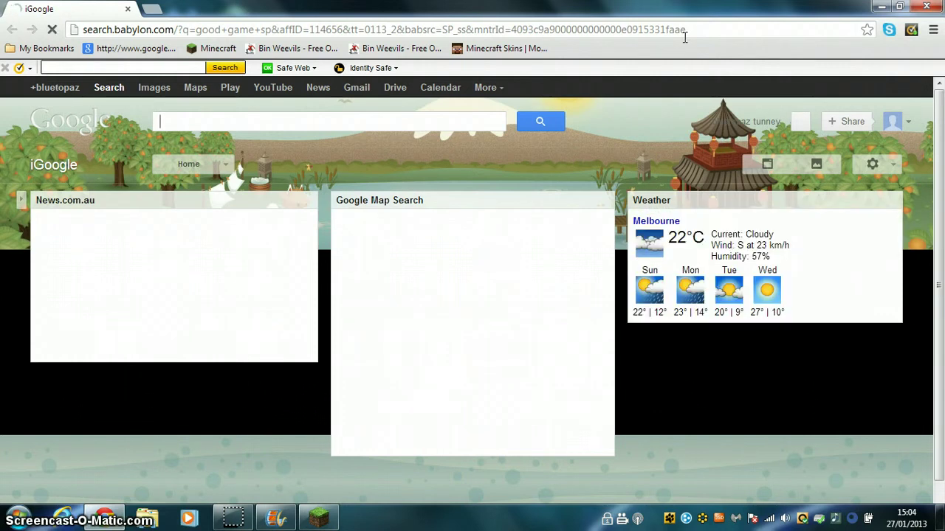
left_click_drag(694, 33, 71, 28)
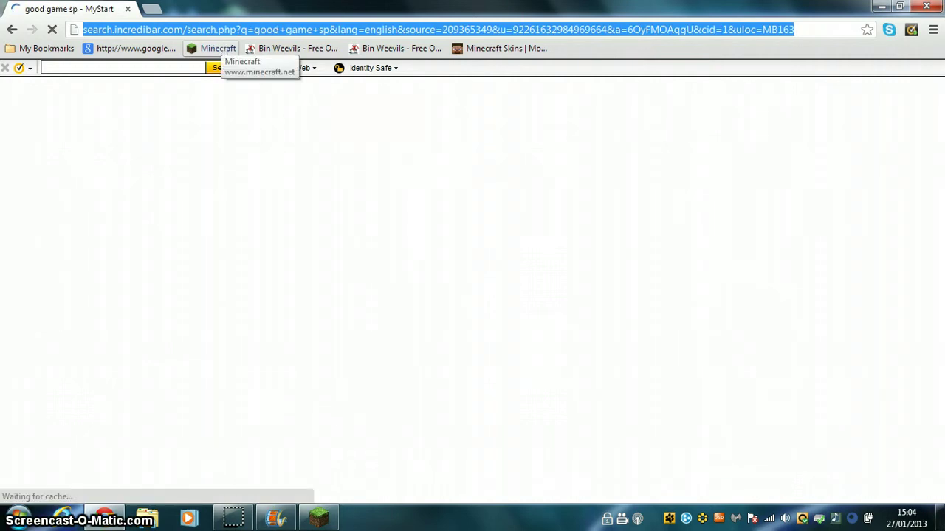
type("go")
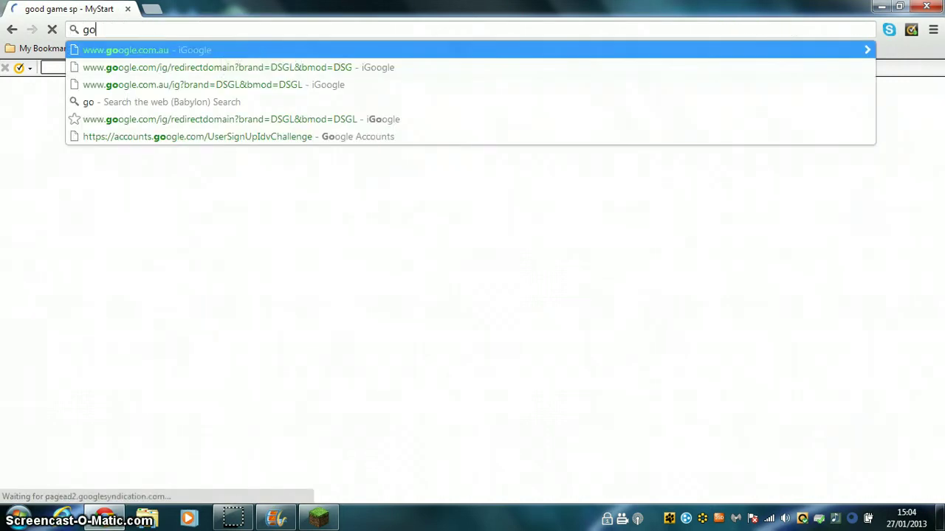
key("BackSpace")
key("BackSpace")
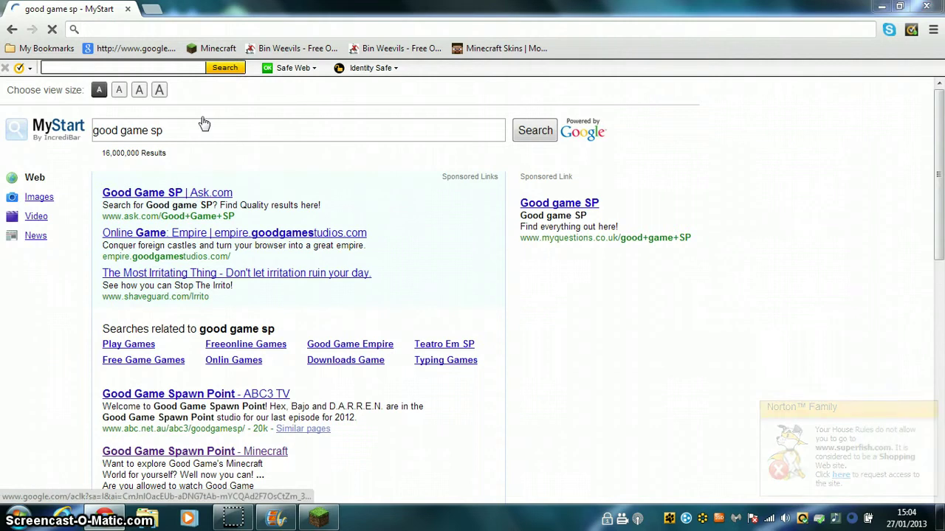
Open the 'Good Game Spawn Point - ABC3 TV' result and scroll down to its Minecraft promo.
left_click(196, 397)
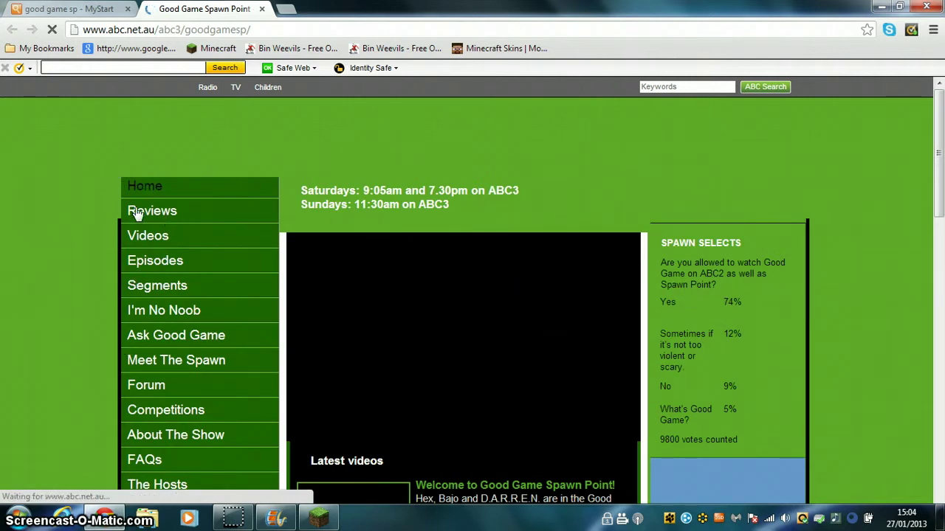
scroll(120, 245, "down", 1)
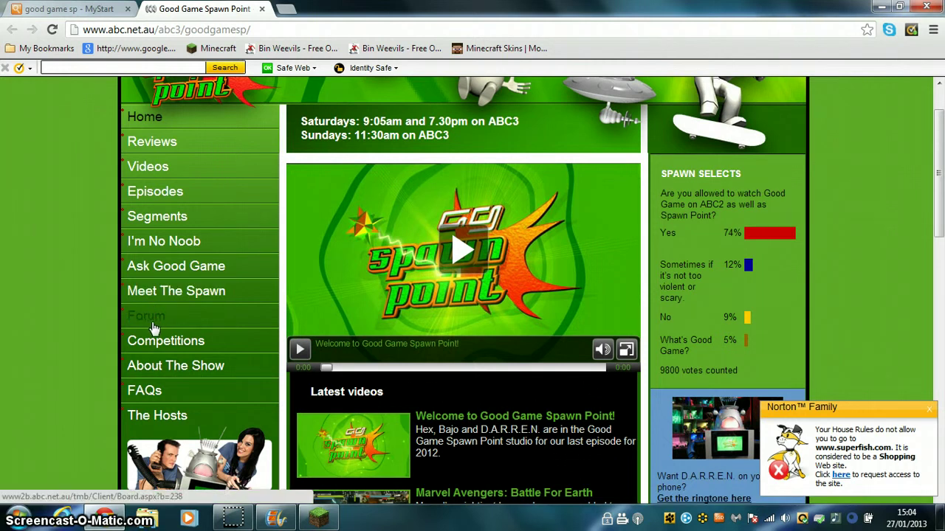
scroll(161, 361, "down", 2)
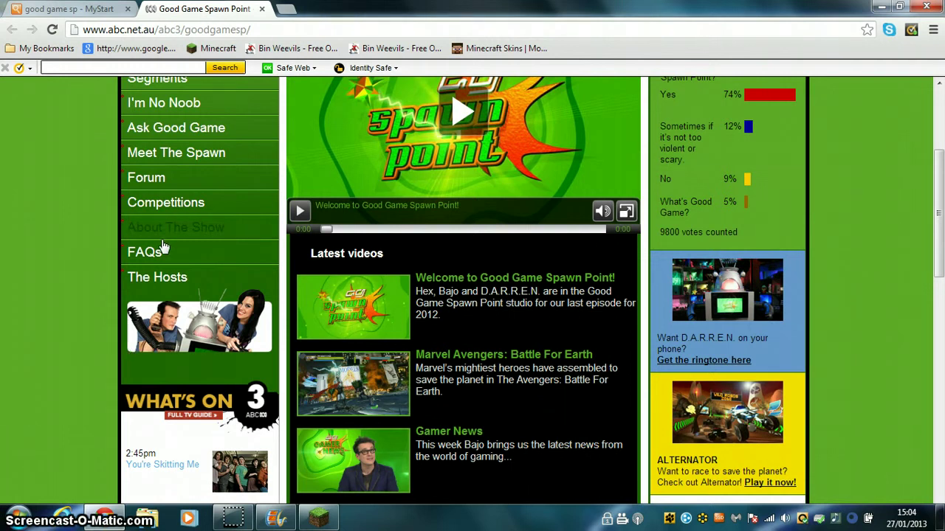
scroll(162, 249, "down", 2)
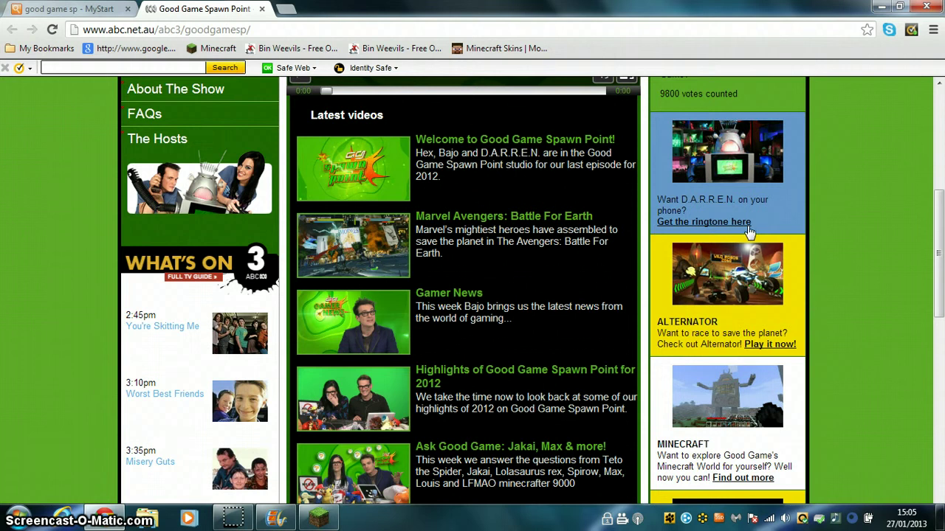
scroll(583, 168, "up", 3)
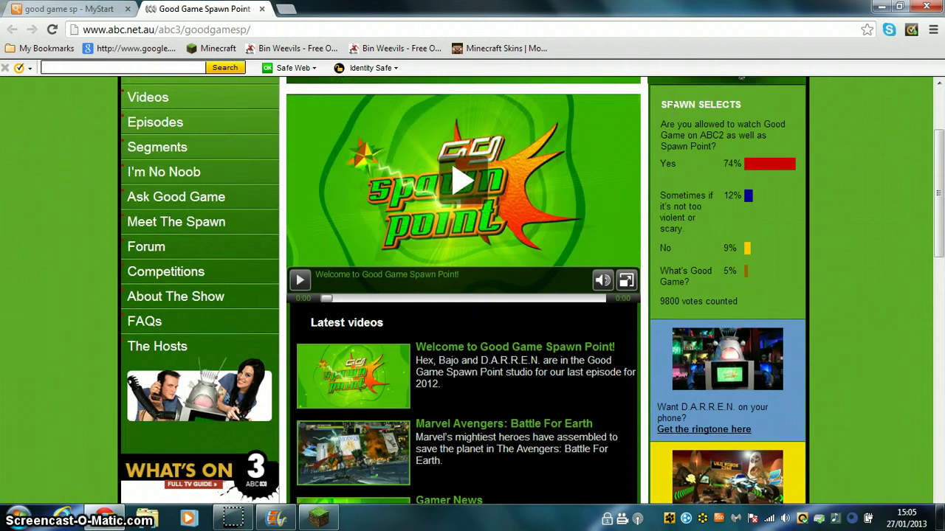
scroll(679, 310, "down", 1)
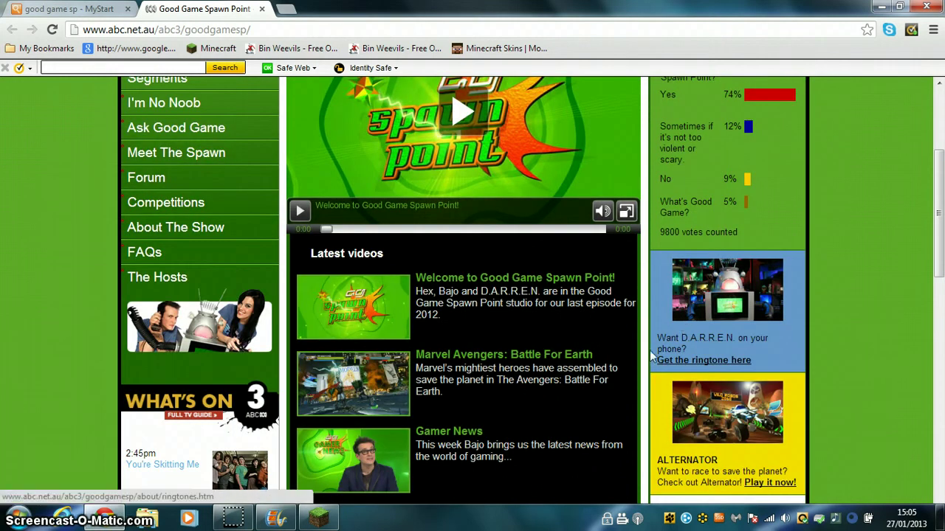
scroll(709, 337, "down", 1)
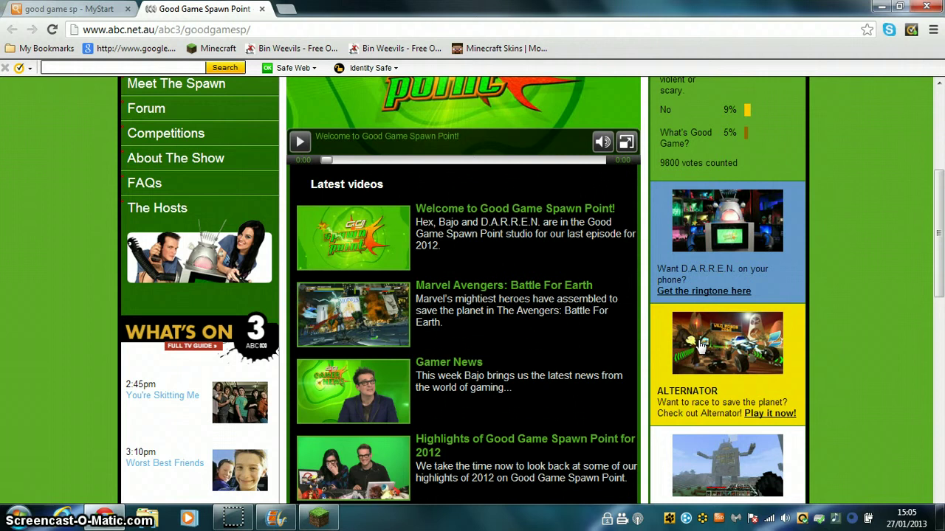
scroll(690, 387, "down", 1)
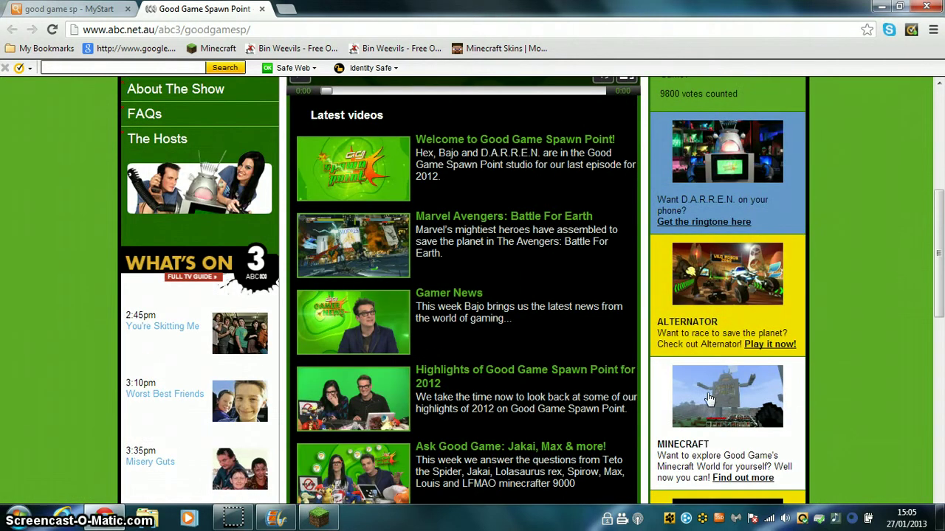
scroll(705, 439, "down", 1)
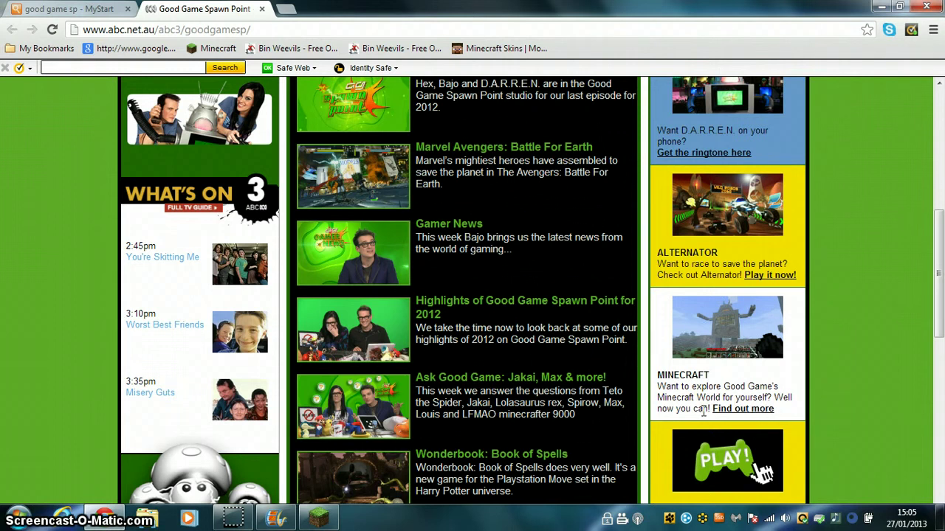
Open the Good Game's Minecraft World page and read through its Good_Game_House.zip install steps.
left_click(742, 413)
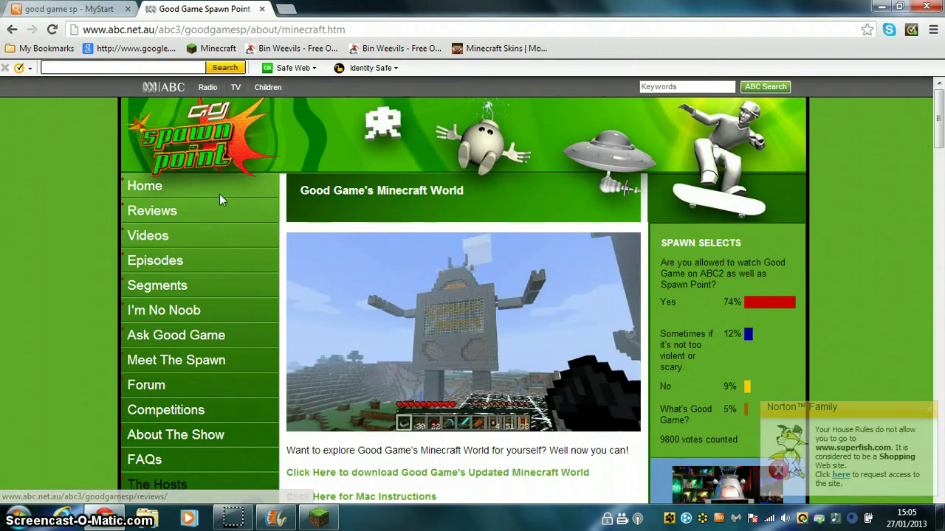
scroll(220, 193, "down", 1)
scroll(315, 349, "down", 1)
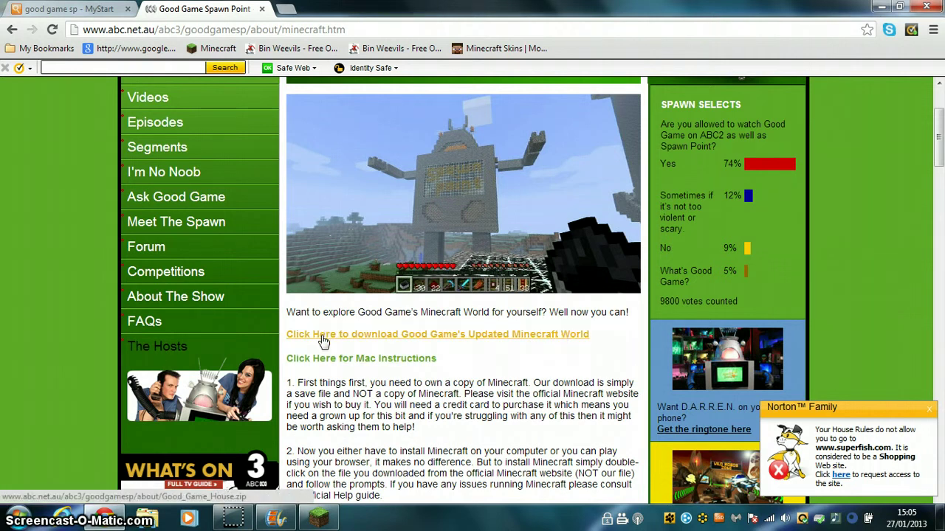
scroll(325, 348, "down", 3)
scroll(325, 354, "down", 5)
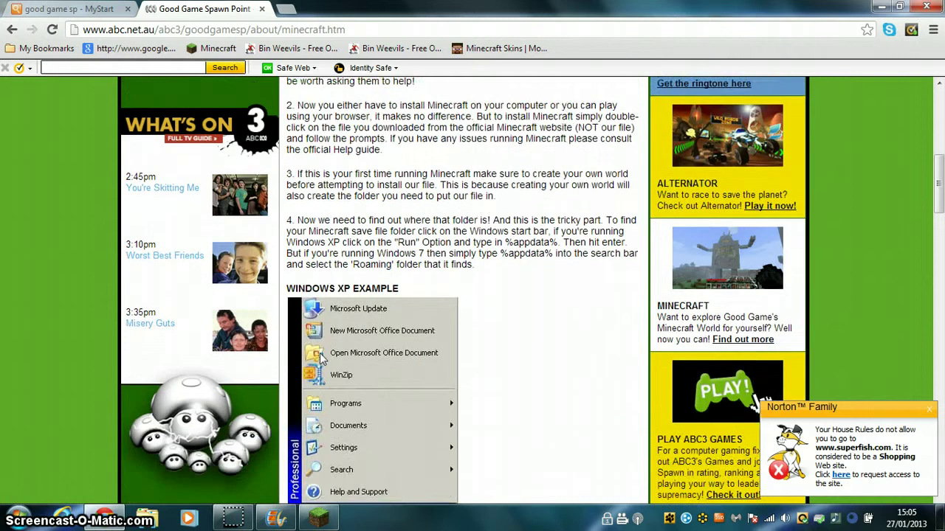
scroll(318, 367, "down", 11)
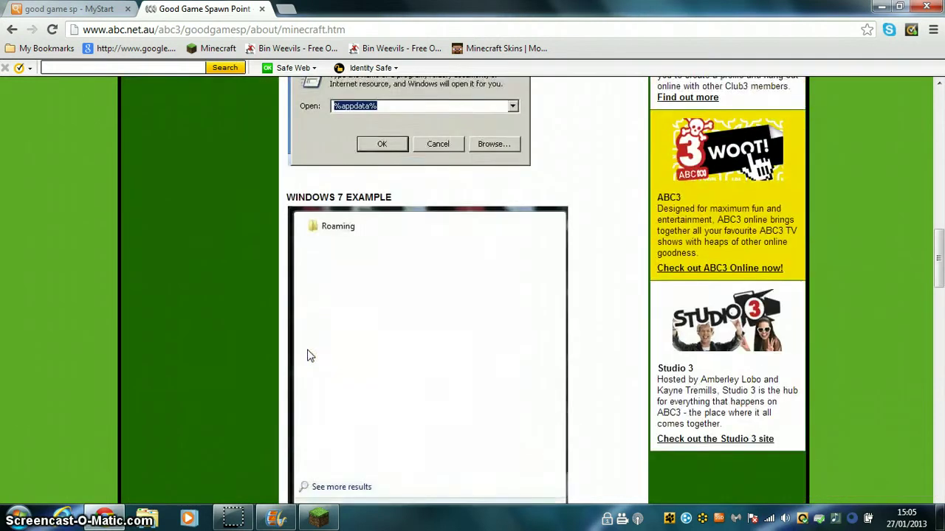
scroll(297, 341, "down", 4)
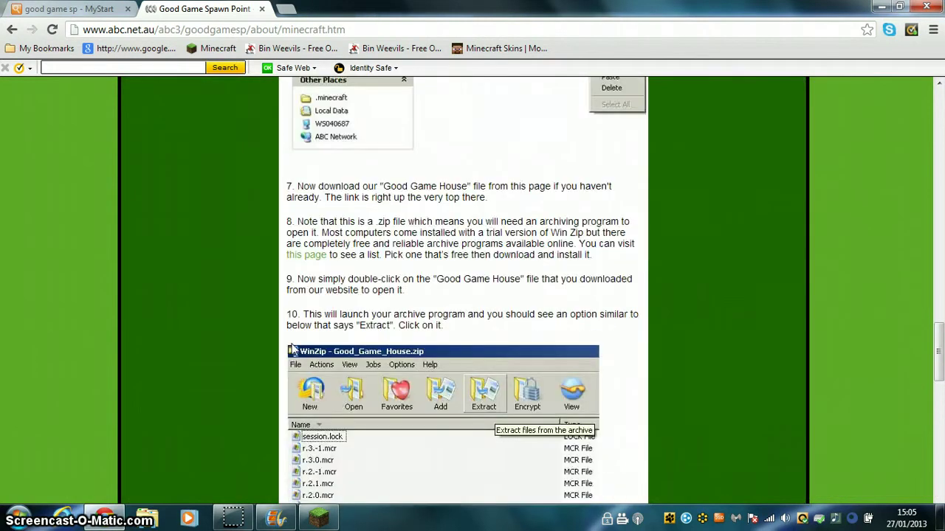
scroll(263, 321, "up", 10)
scroll(243, 298, "up", 10)
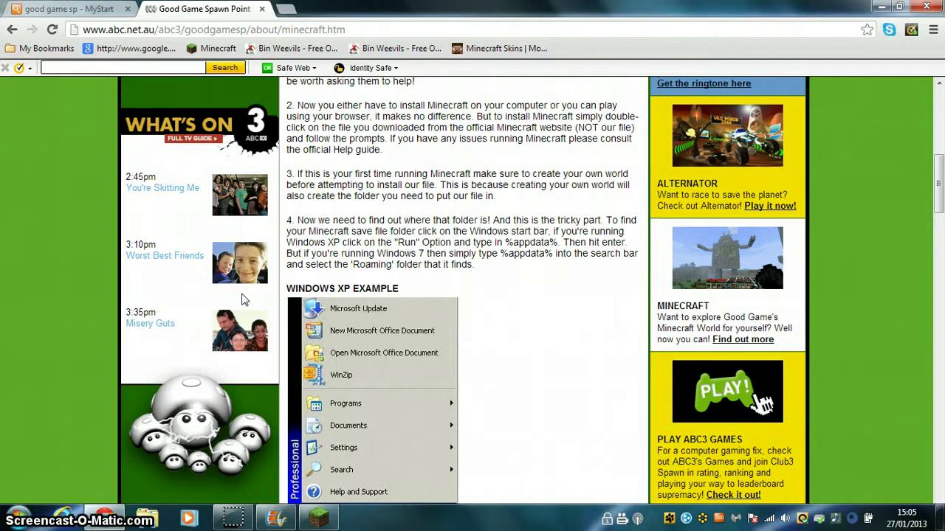
scroll(235, 299, "down", 1)
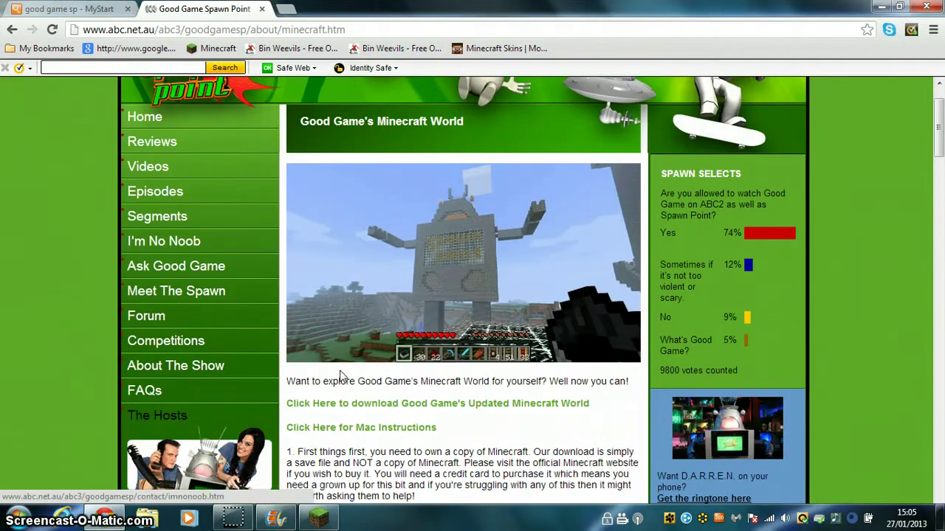
Start downloading Good_Game_House.zip, then switch to the Minecraft 1.4.7 title menu.
left_click(332, 410)
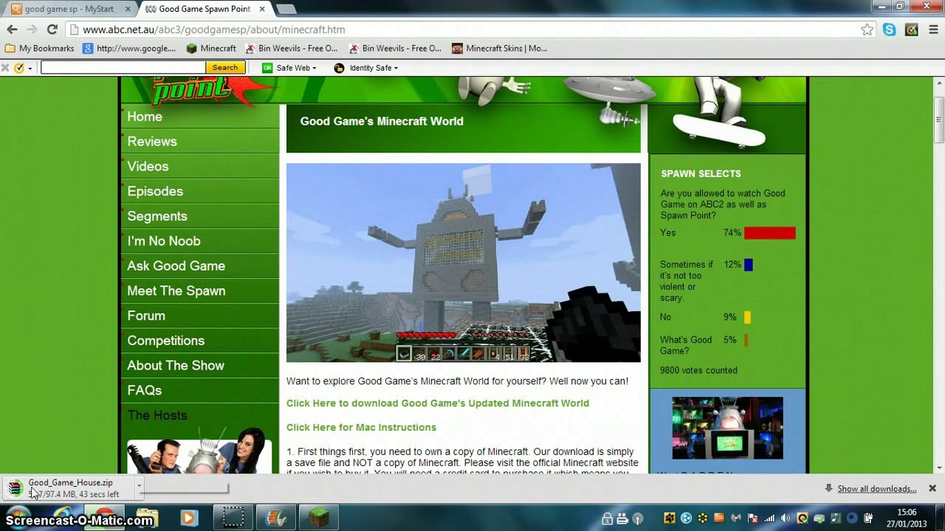
left_click(140, 489)
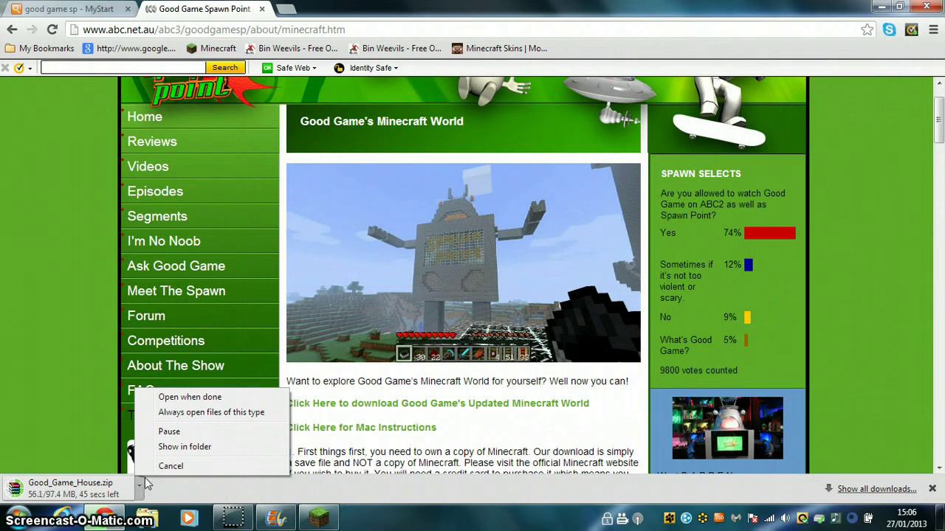
left_click(92, 414)
scroll(93, 384, "up", 2)
scroll(96, 381, "down", 1)
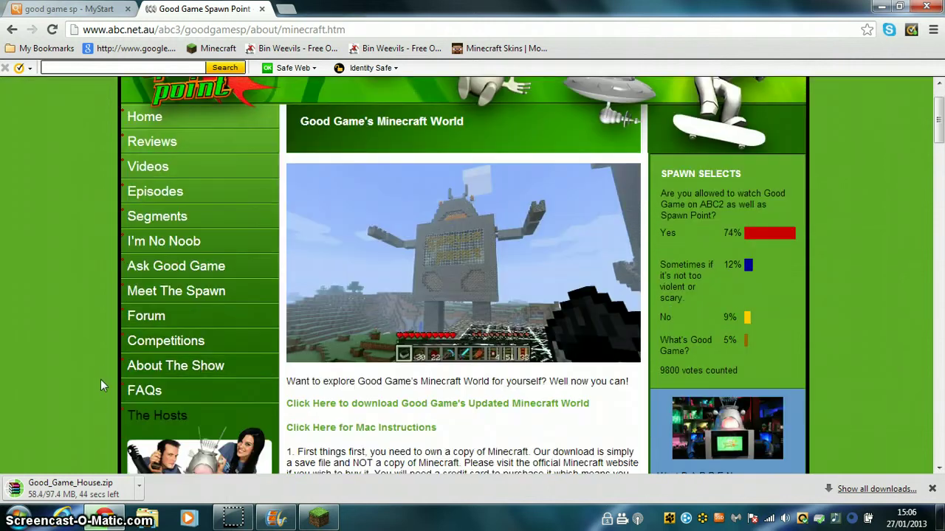
scroll(96, 388, "down", 1)
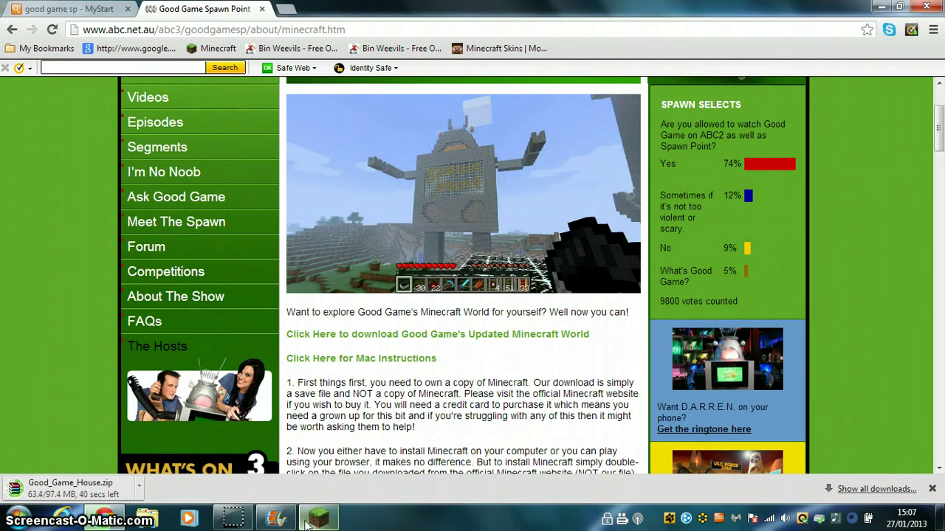
left_click(319, 522)
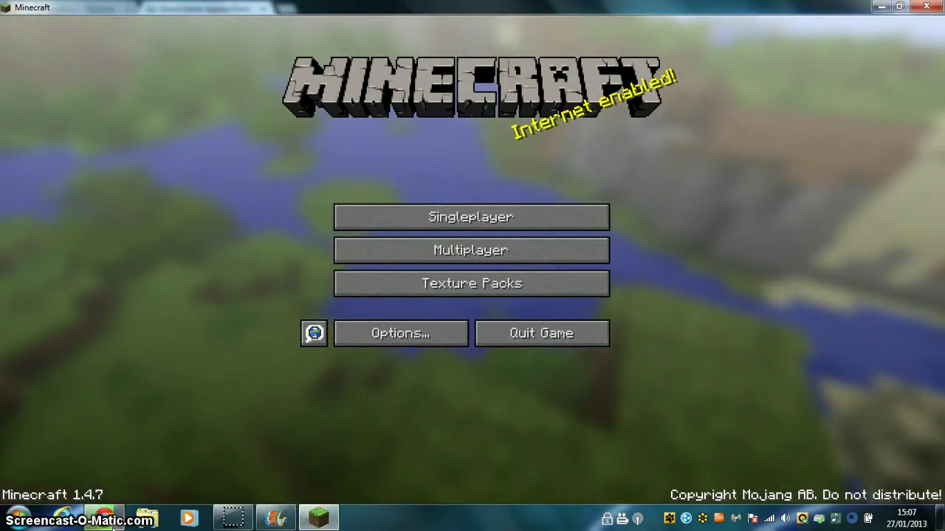
Switch back to Chrome, where Good_Game_House.zip has finished downloading (97.4 MB).
left_click(104, 519)
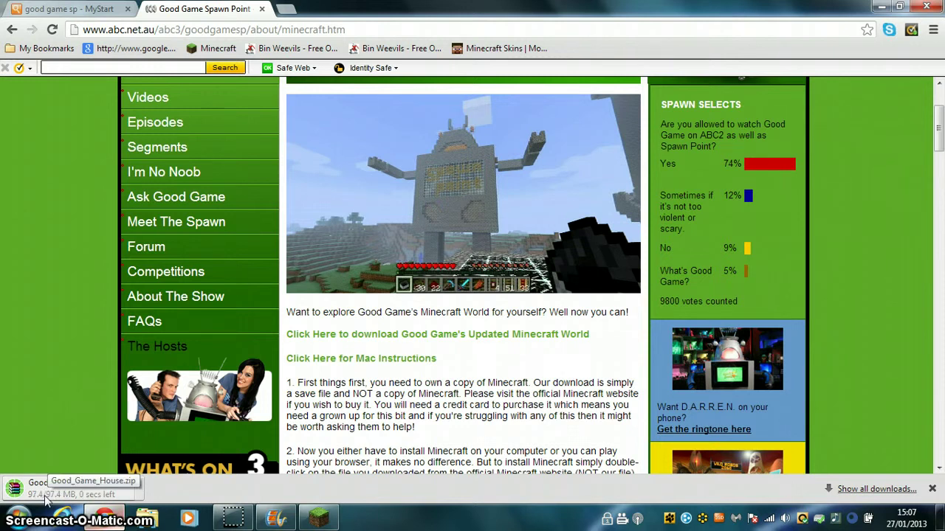
Open the downloaded Good_Game_House.zip in WinRAR to list its __MACOSX and Good Game House folders.
left_click(101, 493)
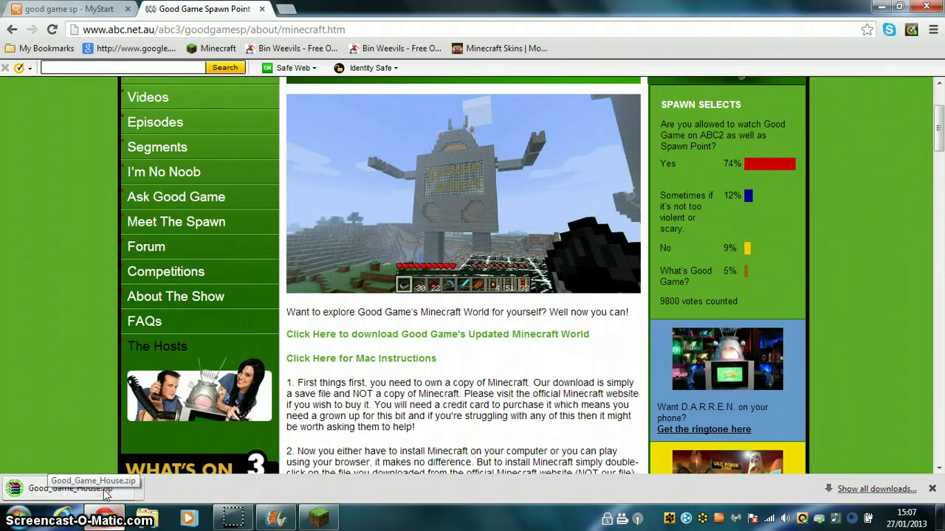
left_click(298, 505)
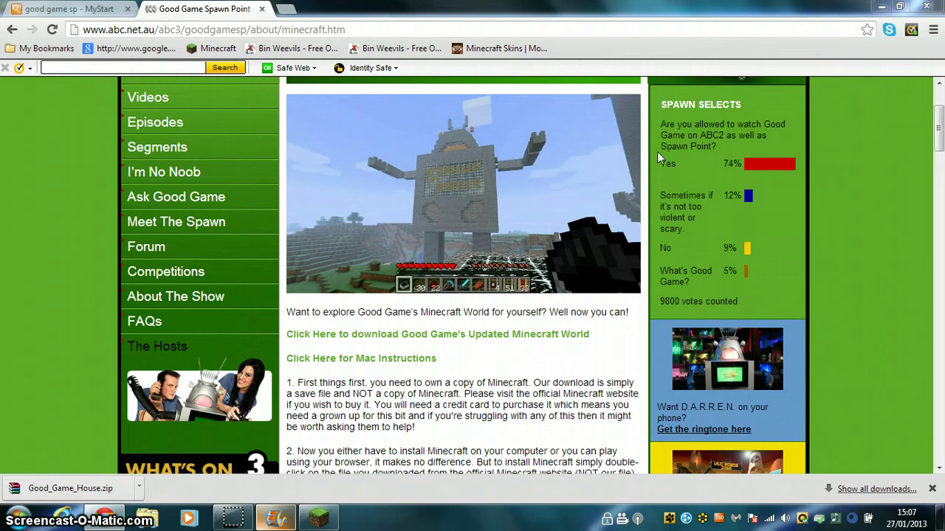
left_click(364, 359)
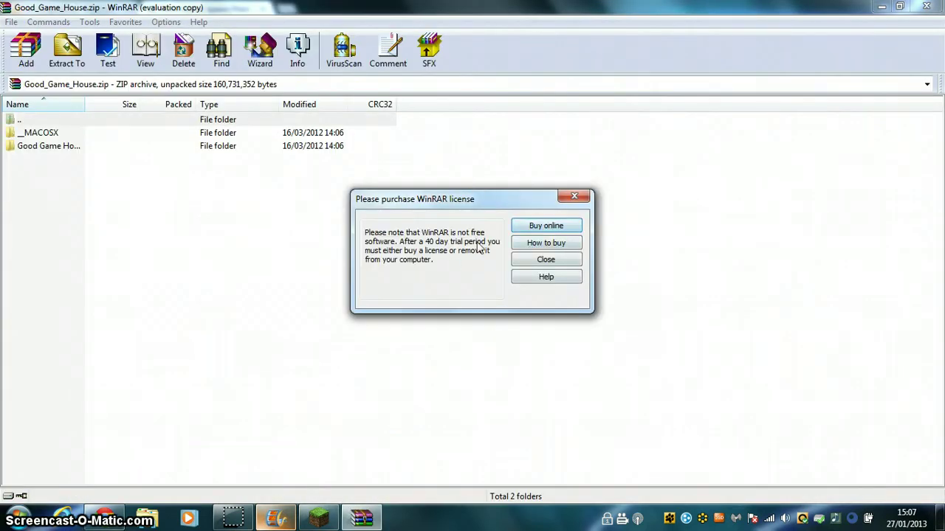
Close the WinRAR licence reminder and open the AppData\Roaming folder through a %appdata% search.
left_click(546, 263)
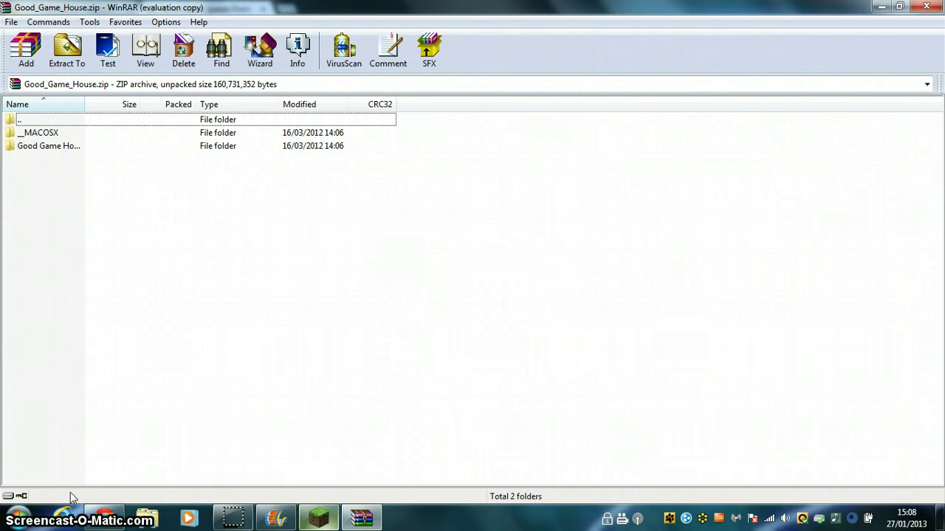
left_click(16, 523)
left_click(17, 521)
left_click(21, 517)
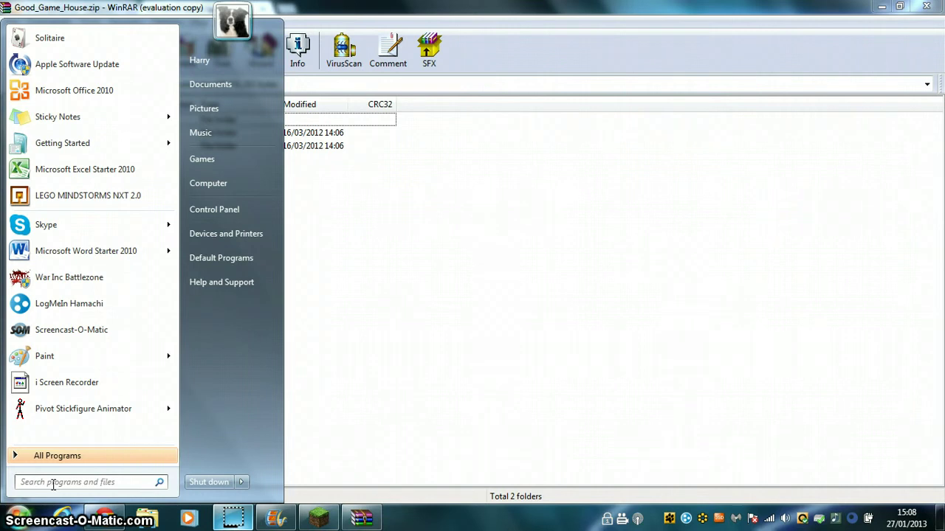
type("%appdata%")
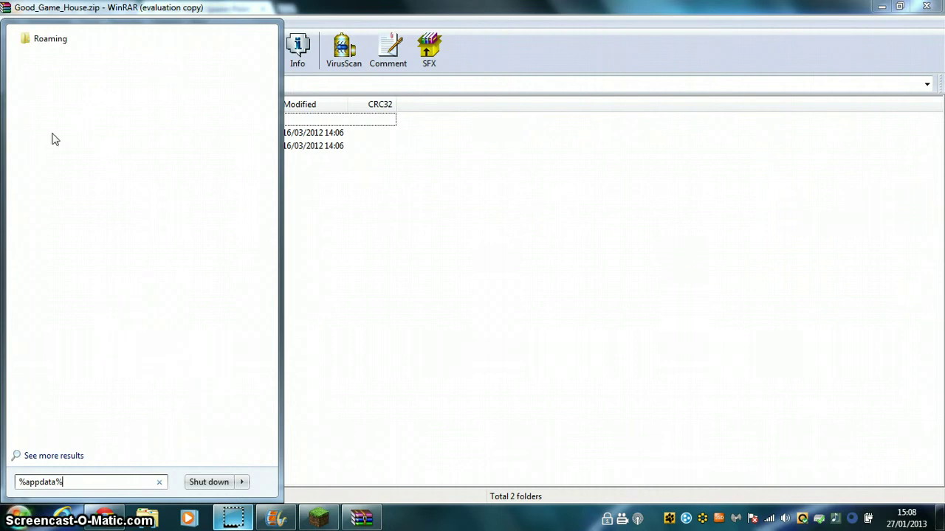
left_click(41, 44)
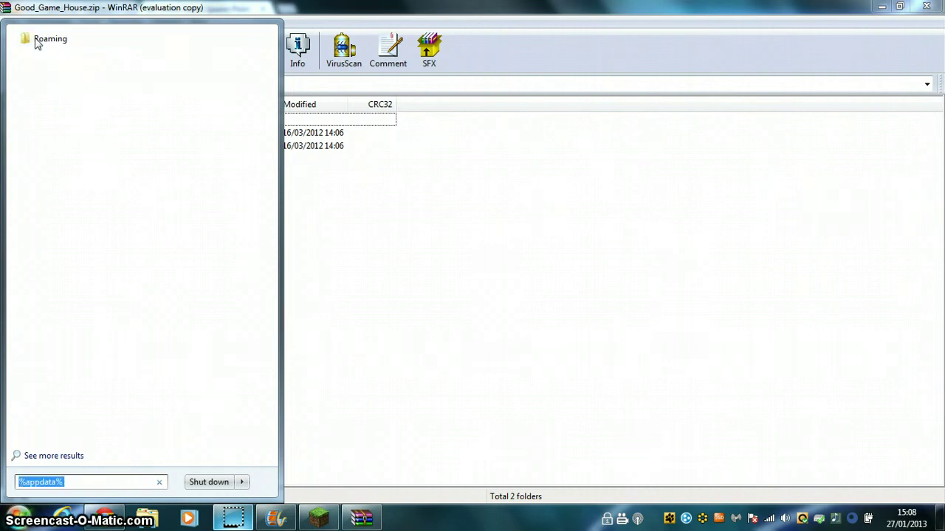
left_click(42, 46)
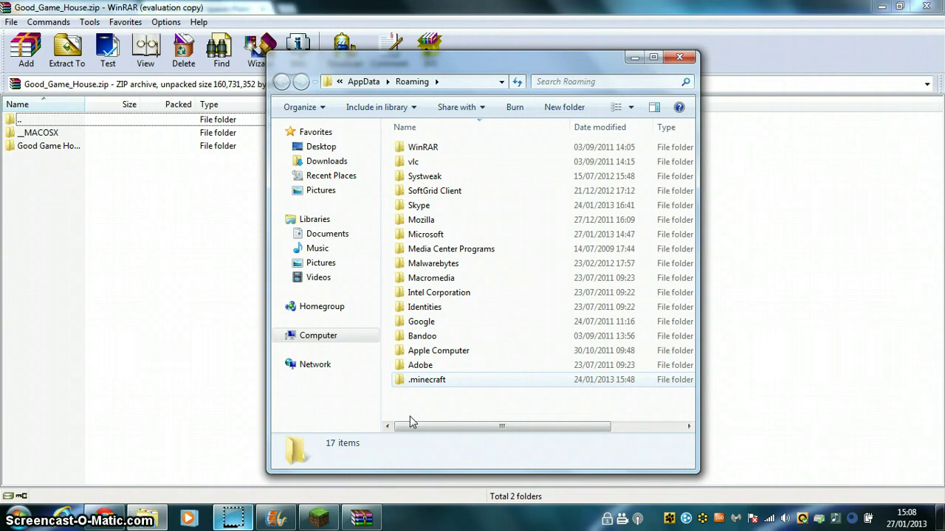
Open minecraft.jar from the .minecraft\bin folder in WinRAR.
double_click(428, 380)
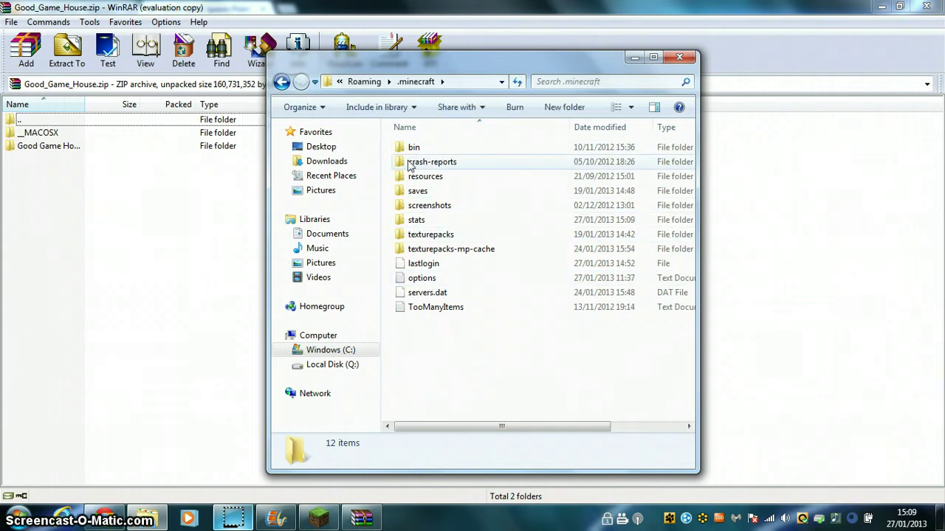
left_click(416, 150)
double_click(416, 150)
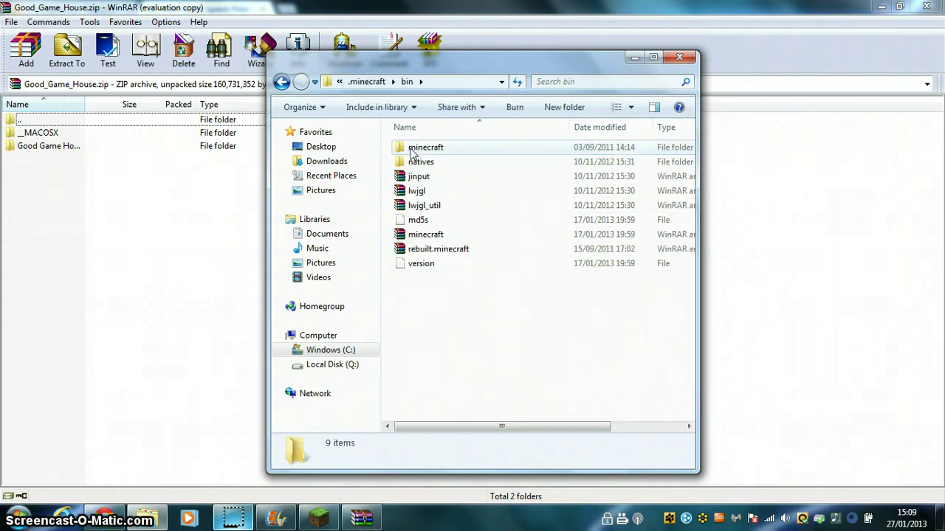
left_click(442, 241)
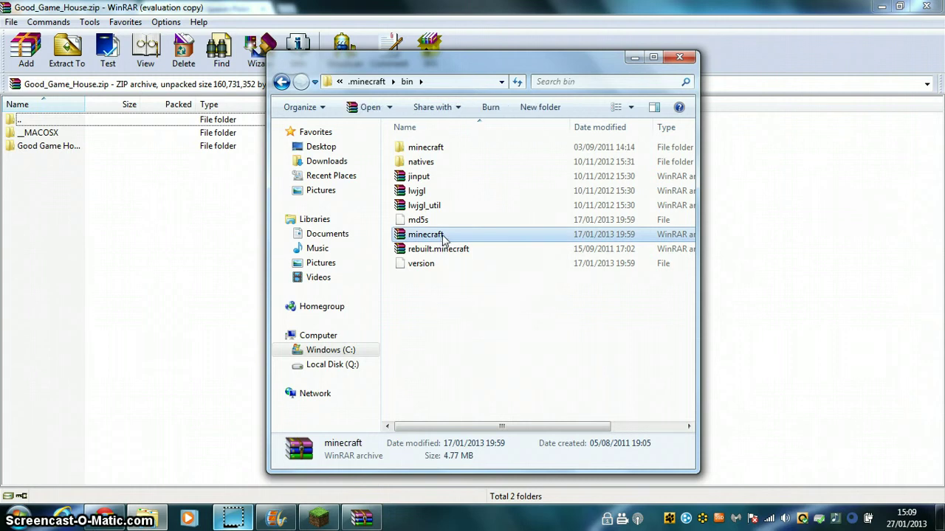
right_click(443, 239)
left_click(471, 251)
Dismiss the licence reminder and move the Good_Game_House.zip window aside from minecraft.jar.
left_click_drag(355, 9, 332, 27)
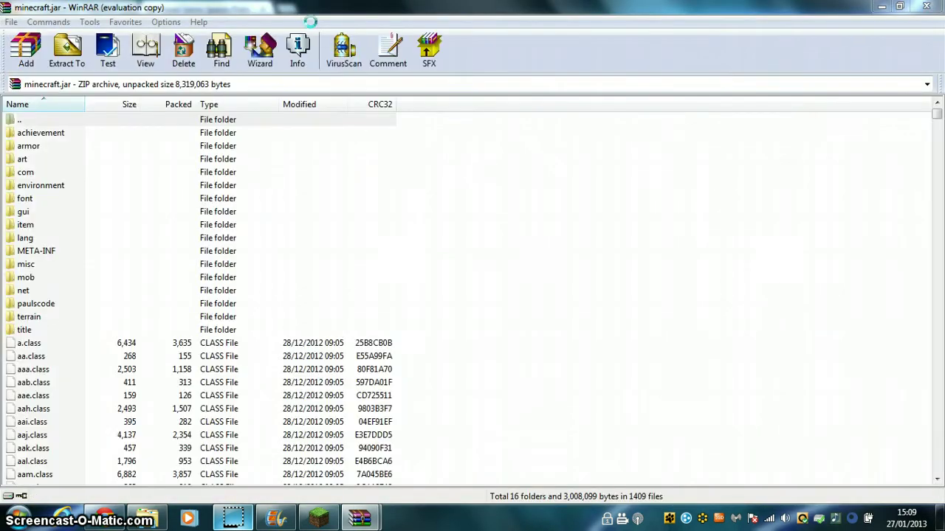
left_click(563, 275)
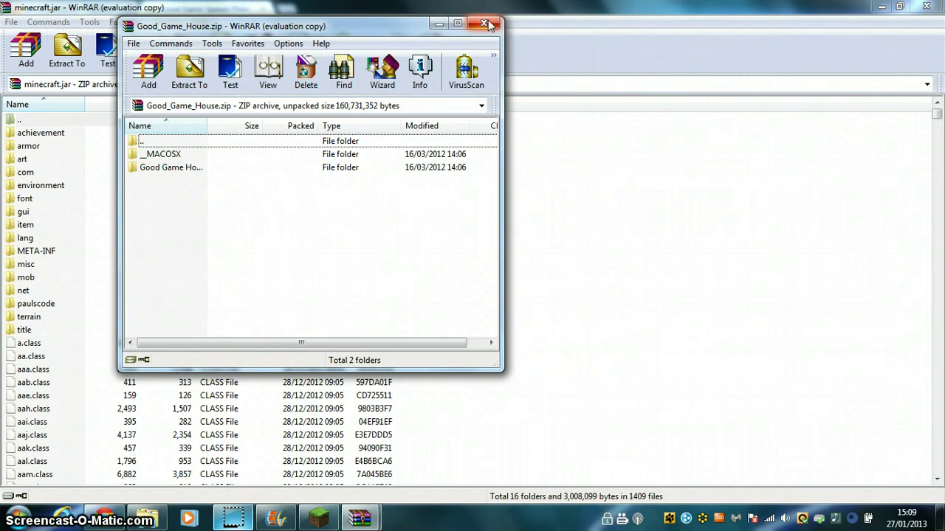
left_click_drag(395, 29, 727, 89)
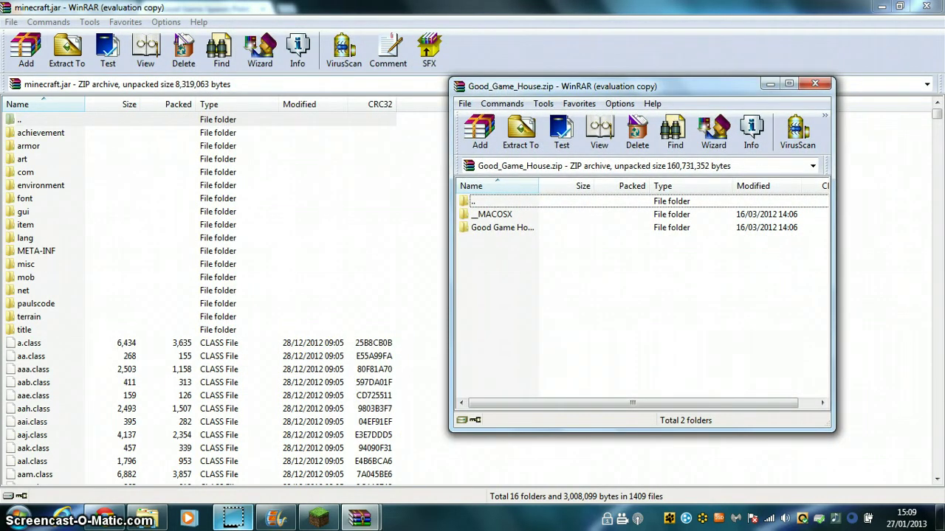
left_click(303, 7)
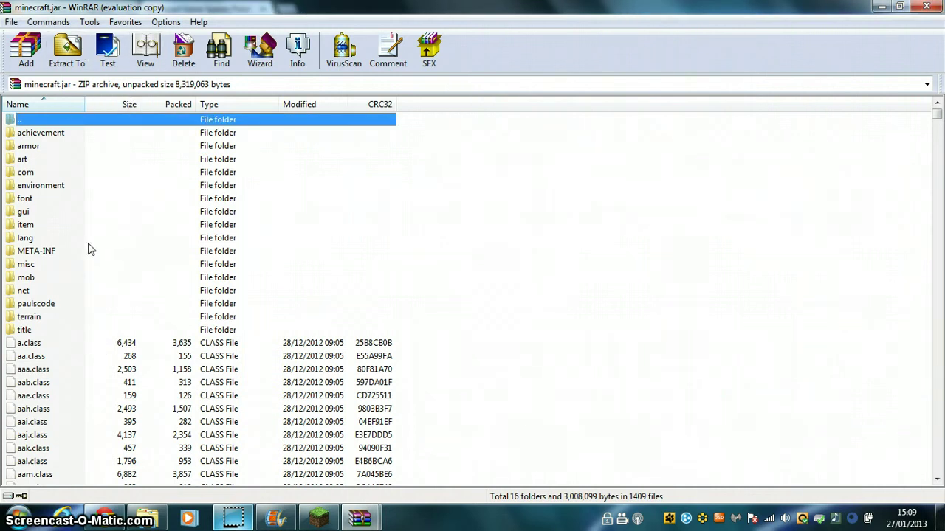
Browse minecraft.jar's 16 folders and 1409 CLASS files, ending on the title folder.
left_click(34, 254)
left_click(529, 277)
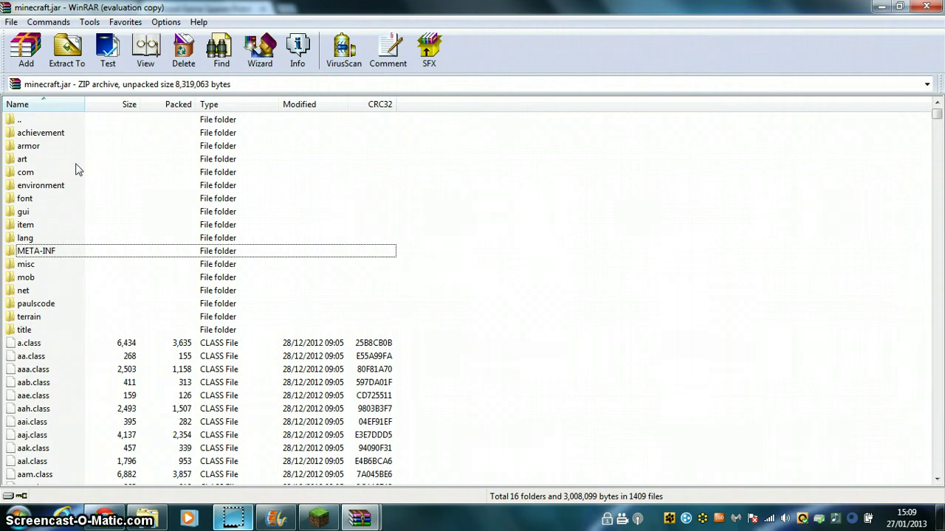
scroll(79, 170, "down", 15)
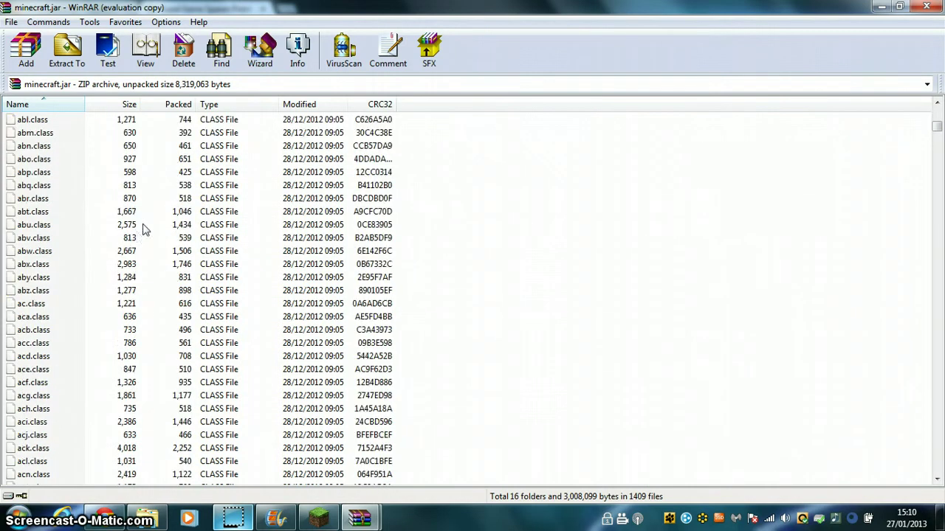
scroll(145, 230, "down", 20)
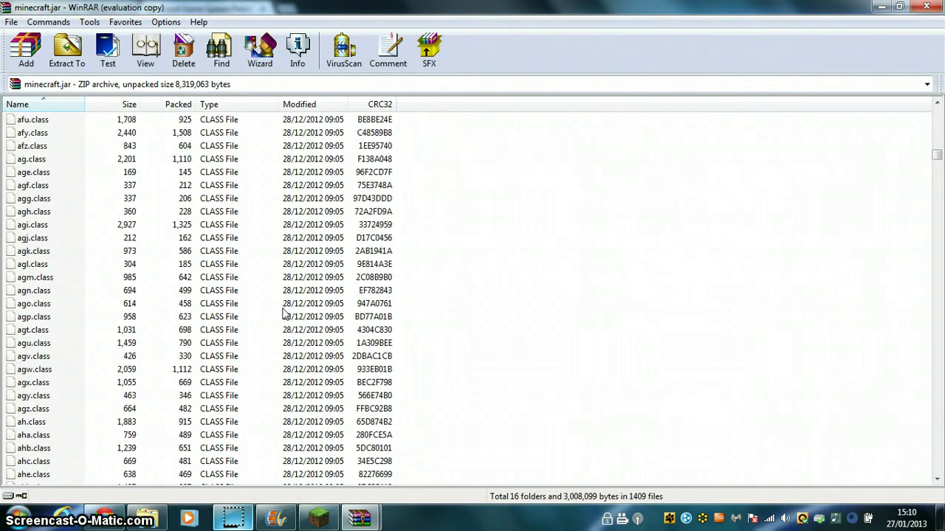
left_click_drag(937, 154, 768, 523)
scroll(826, 403, "up", 20)
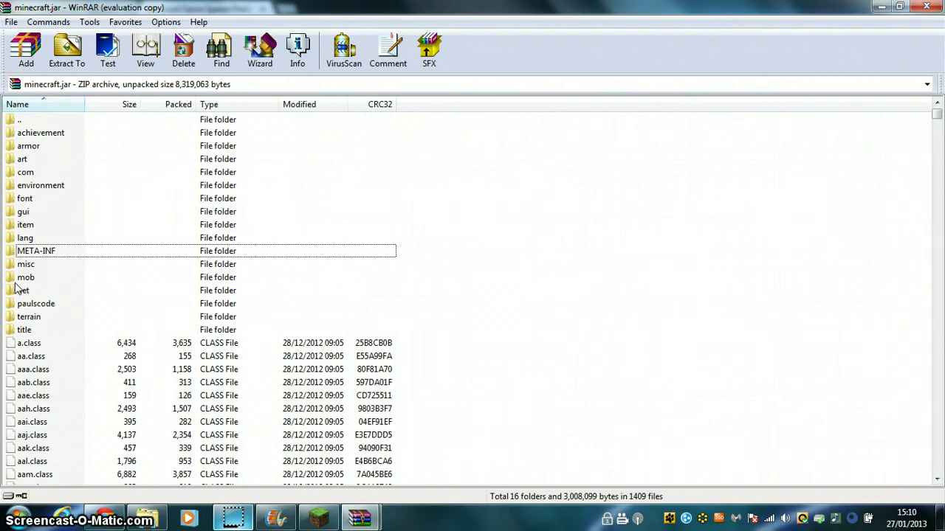
left_click(74, 333)
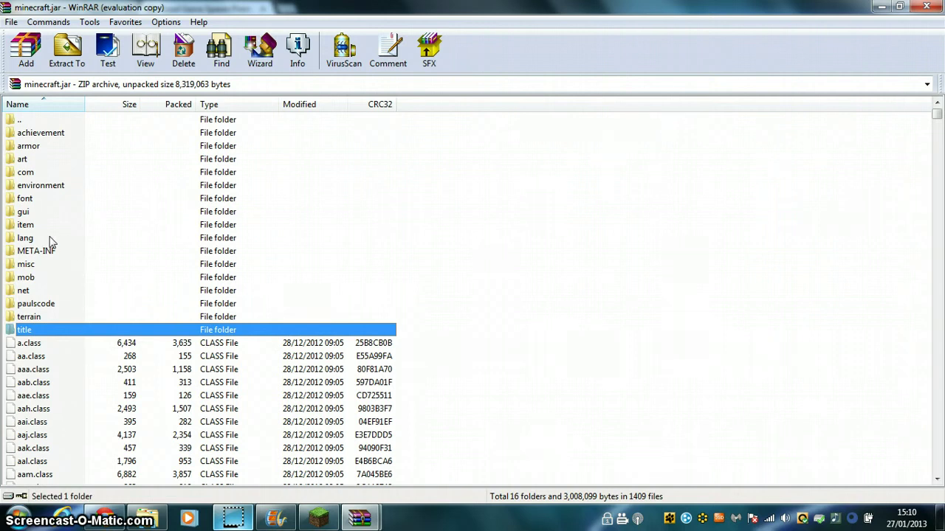
Go up from minecraft.jar to .minecraft and open saves, listing 20 worlds from 01352 to reese.
double_click(47, 121)
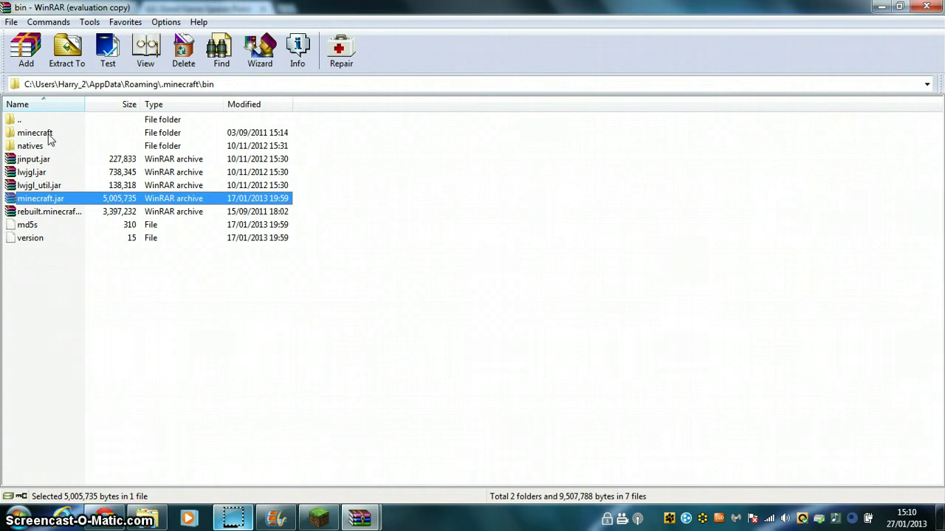
double_click(10, 121)
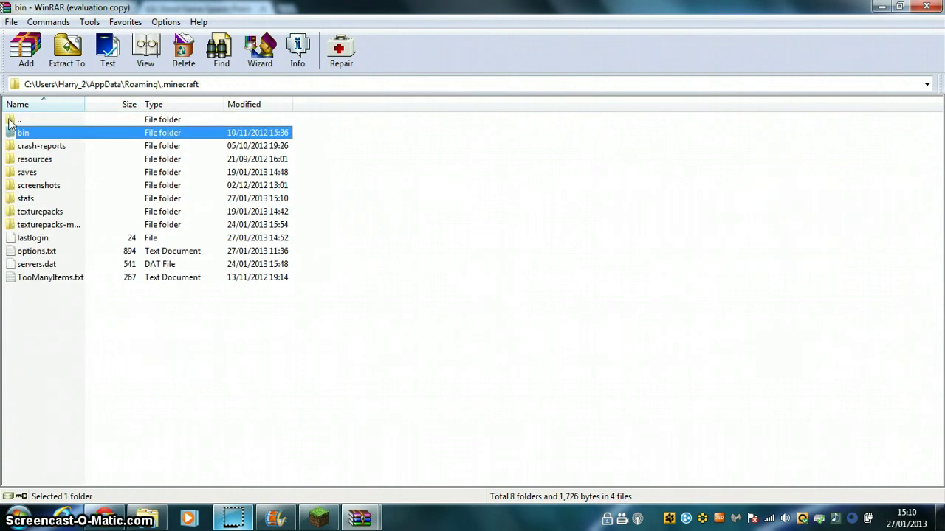
left_click_drag(36, 171, 39, 172)
double_click(41, 174)
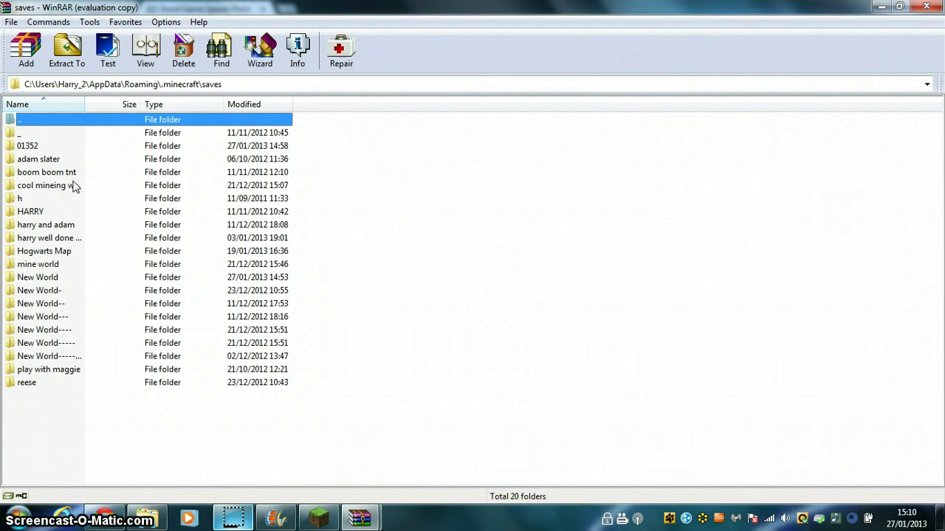
left_click(446, 347)
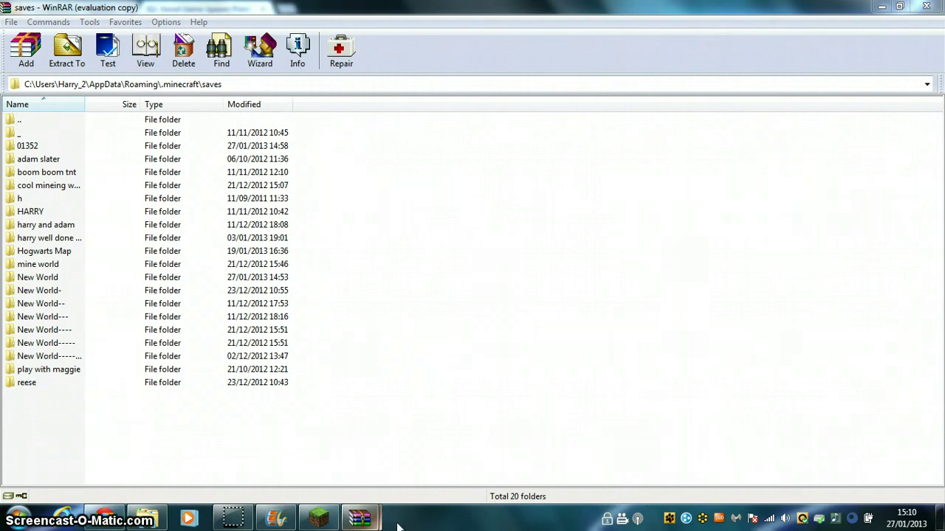
Drag the Good Game House folder from Good_Game_House.zip into the saves WinRAR window.
key("super+Down")
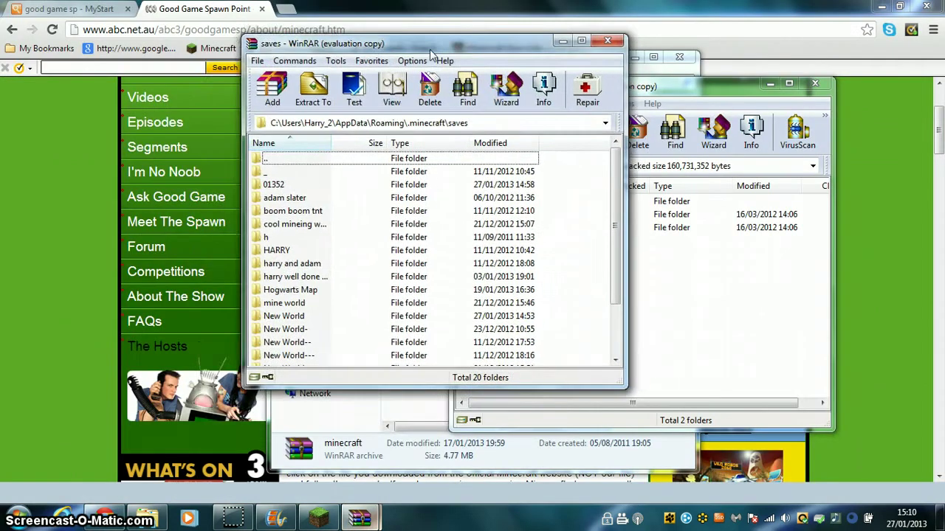
left_click(676, 89)
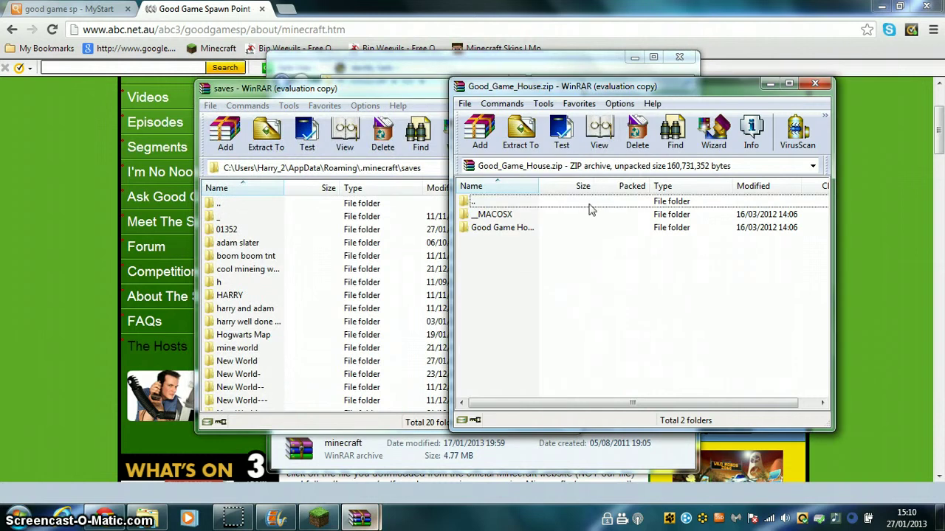
left_click(523, 230)
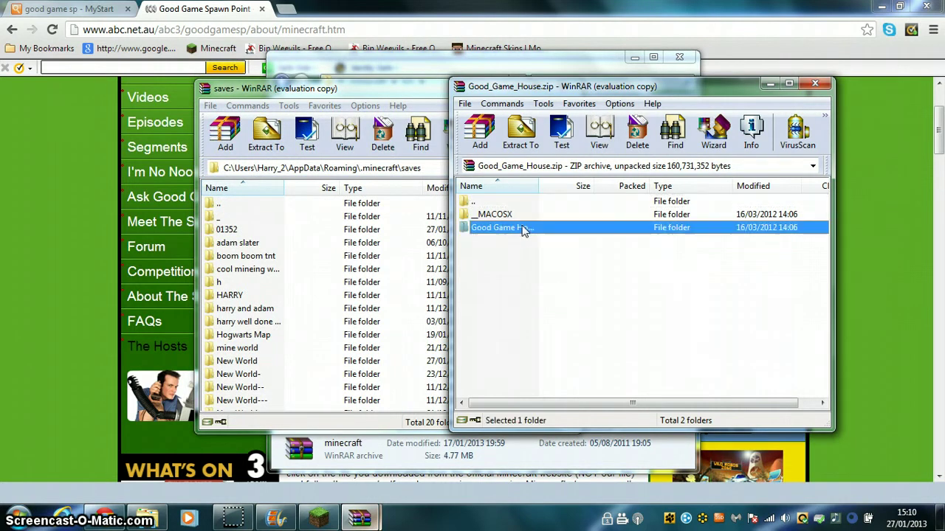
left_click_drag(523, 231, 292, 190)
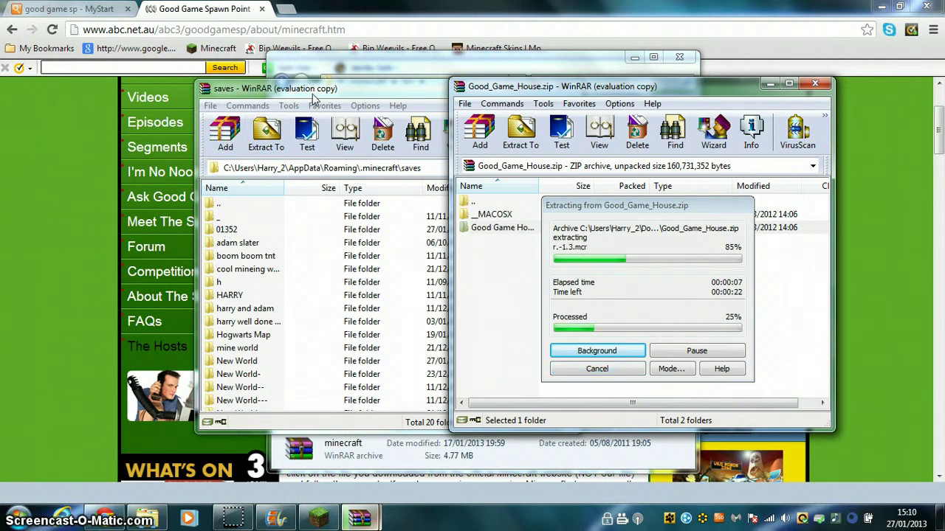
left_click_drag(310, 85, 247, 106)
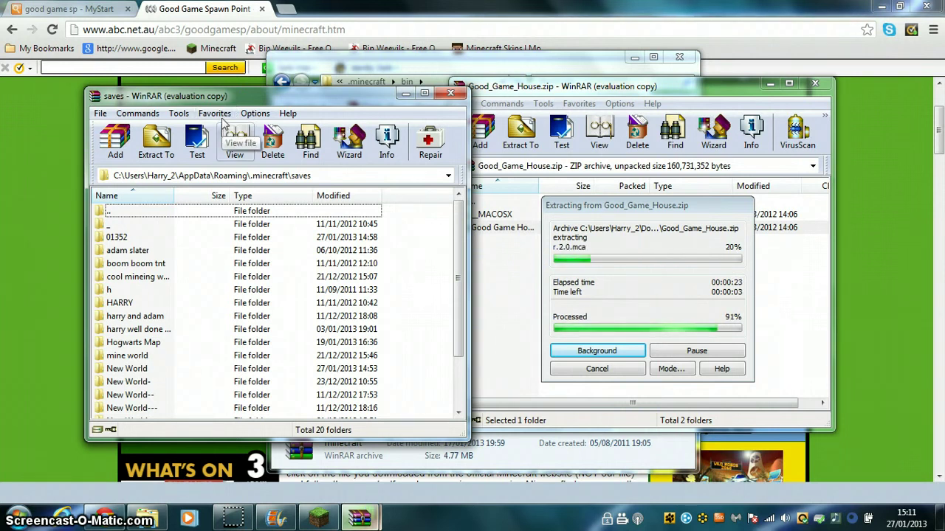
left_click_drag(502, 227, 428, 325)
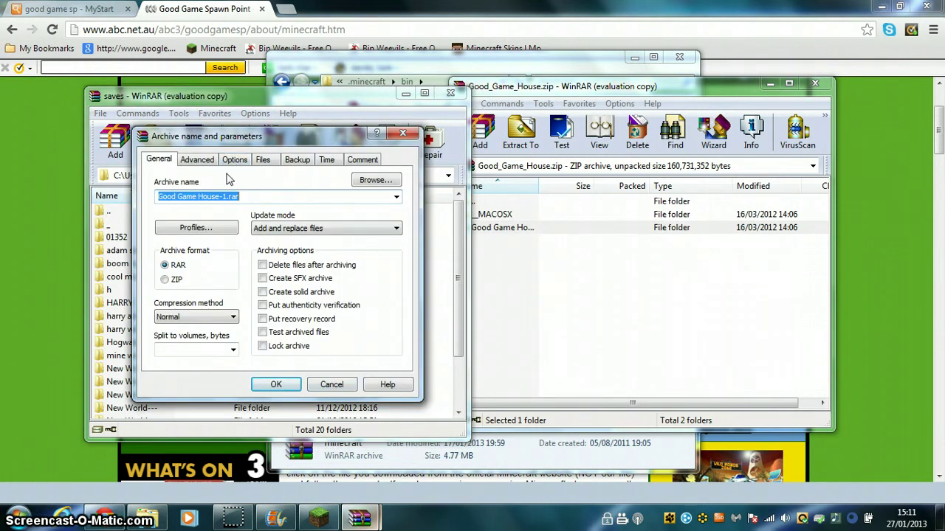
left_click(340, 385)
scroll(428, 355, "down", 2)
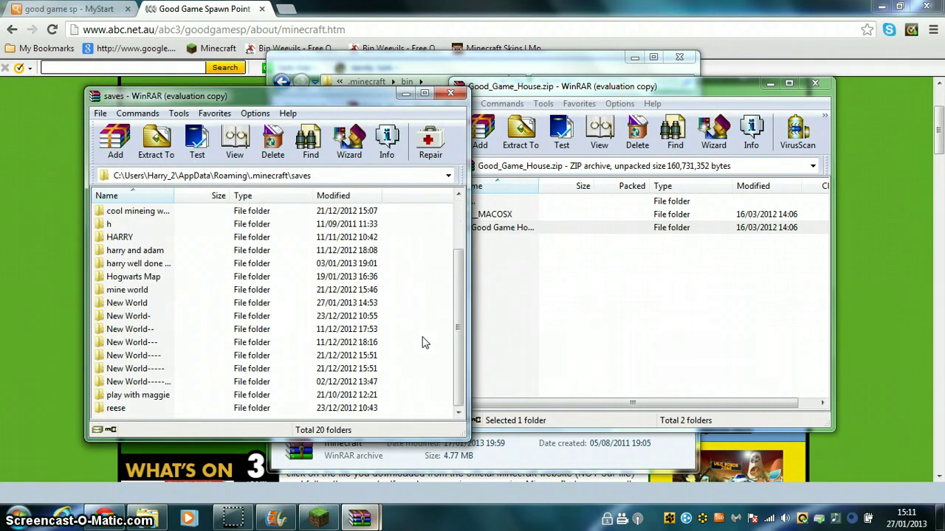
scroll(438, 337, "up", 1)
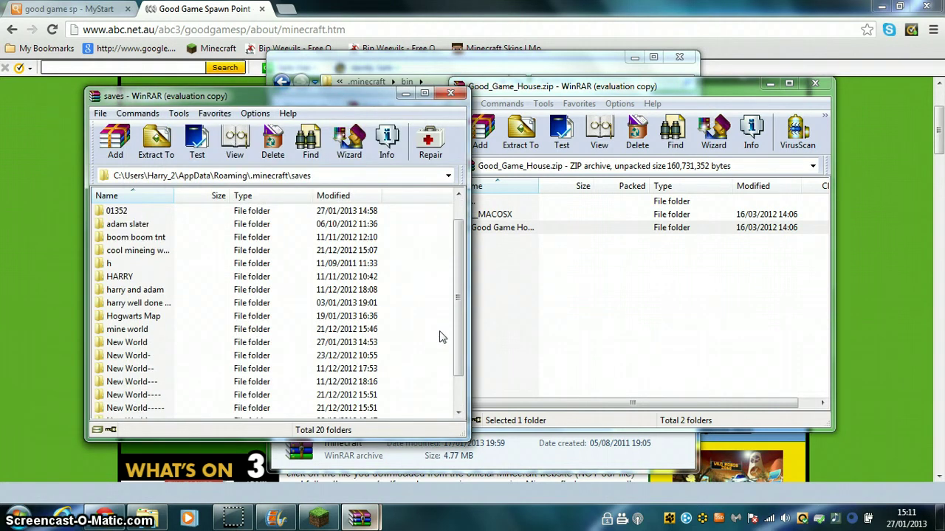
scroll(440, 337, "up", 1)
scroll(440, 337, "down", 2)
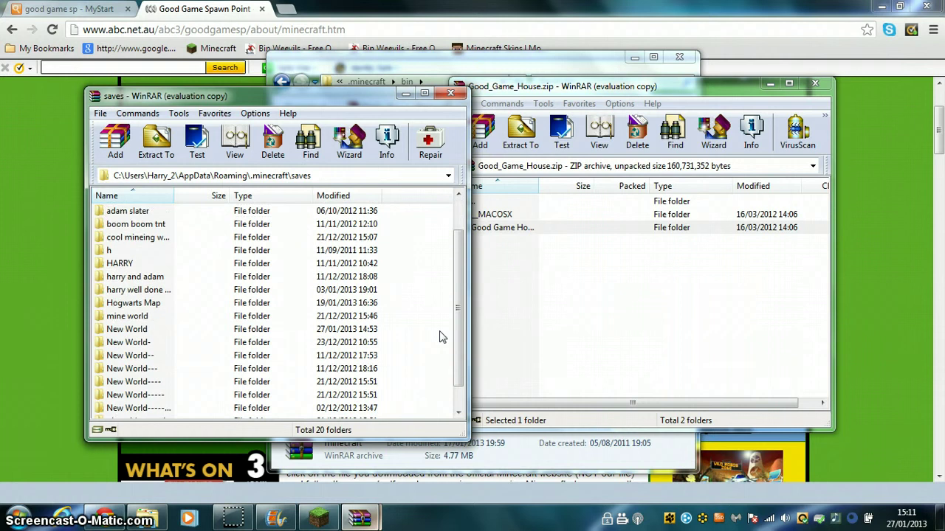
scroll(440, 337, "up", 2)
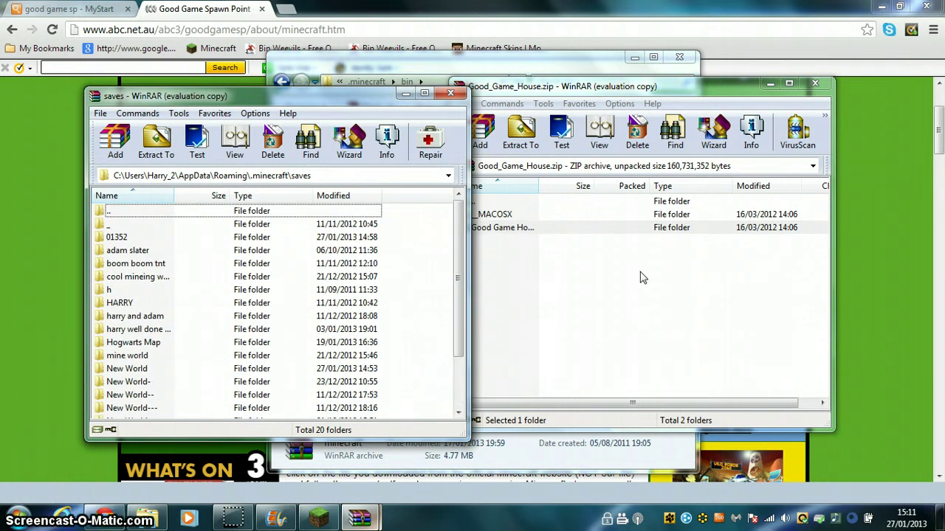
left_click(625, 248)
left_click_drag(611, 230, 431, 217)
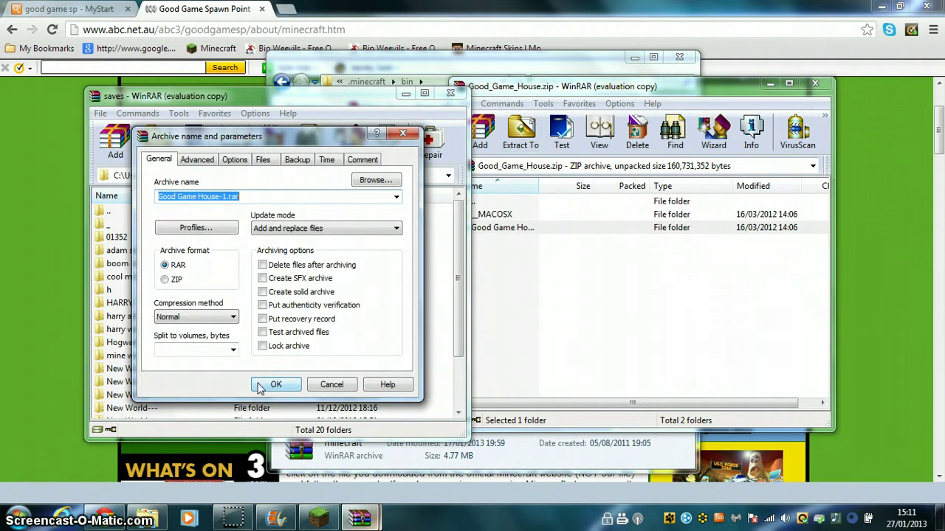
Create Good Game House-1.rar in saves, then return to the Minecraft title screen.
left_click(267, 387)
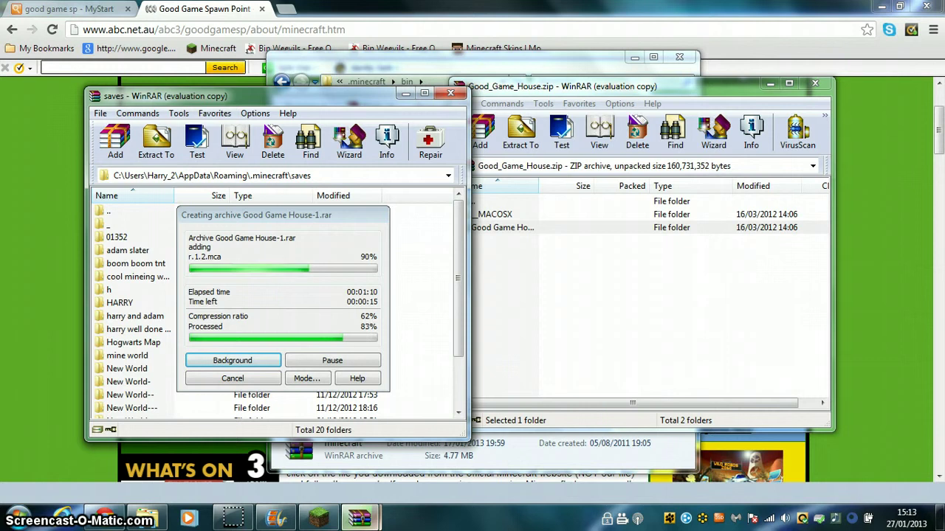
left_click(317, 520)
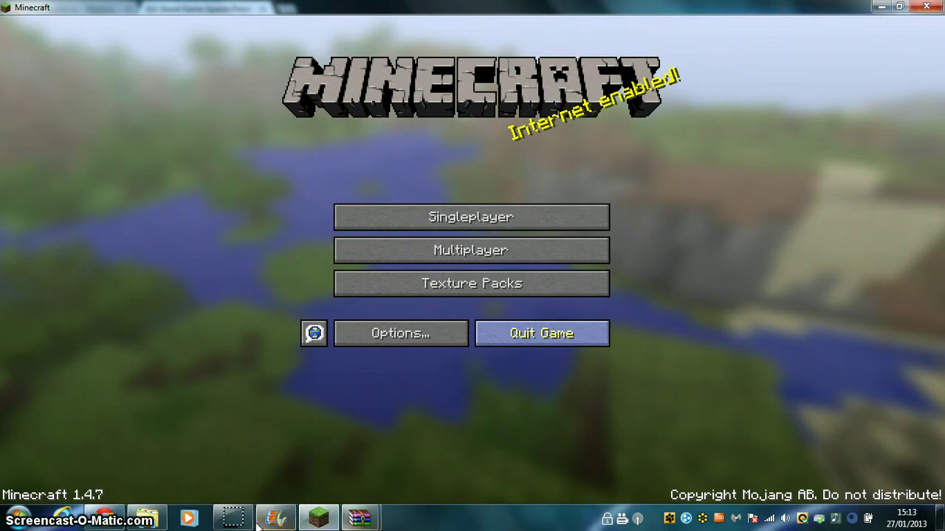
Bring the saves WinRAR window forward, deselect the new archive, and bring up Start search.
left_click(105, 519)
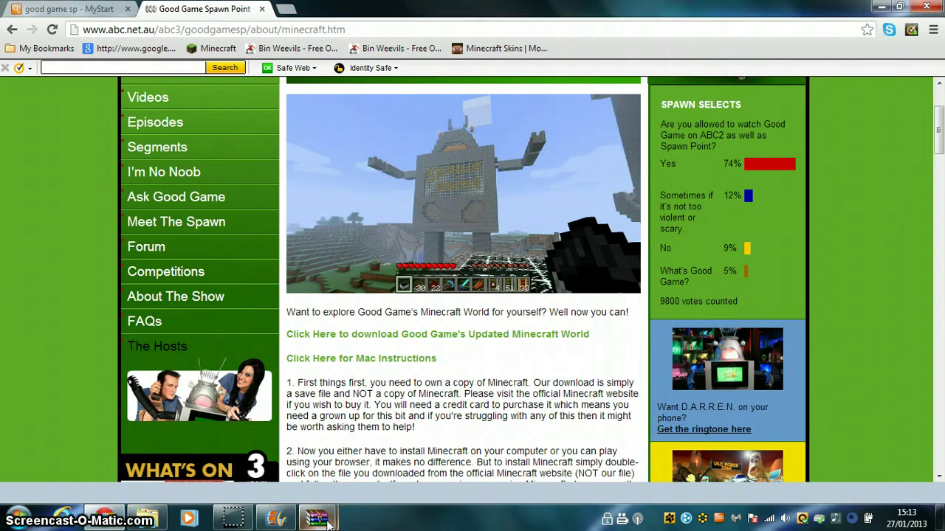
left_click(319, 521)
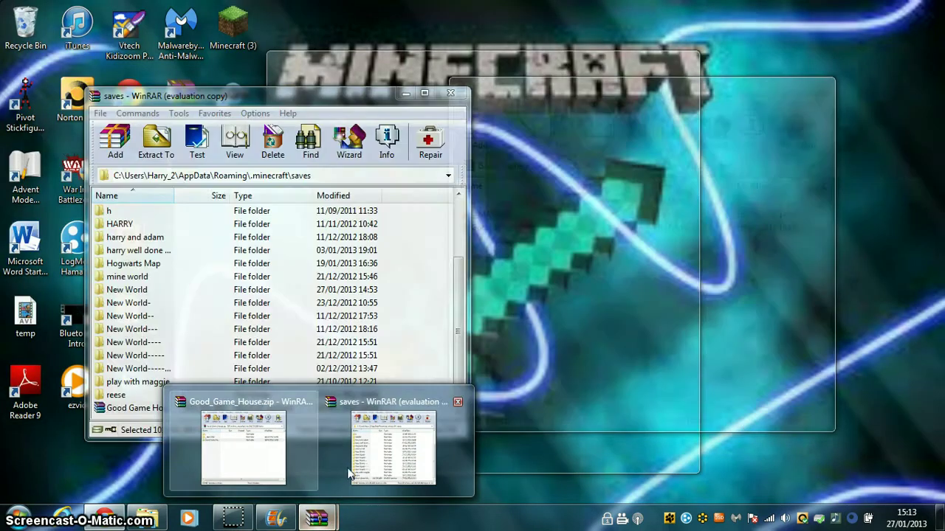
left_click(384, 468)
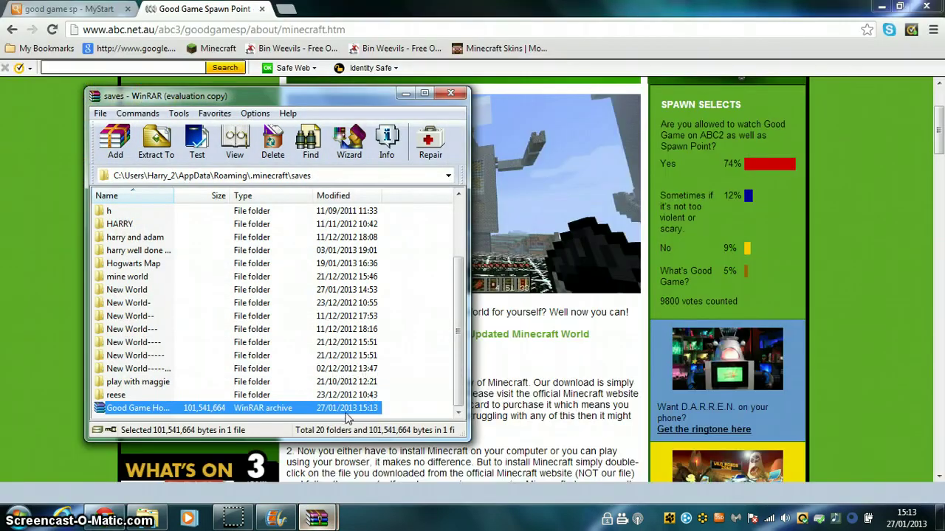
left_click(399, 382)
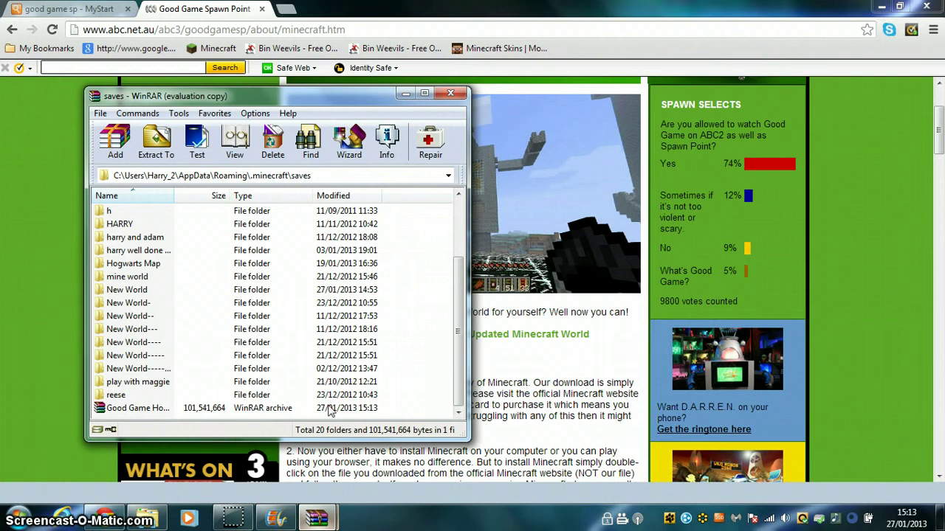
left_click(21, 517)
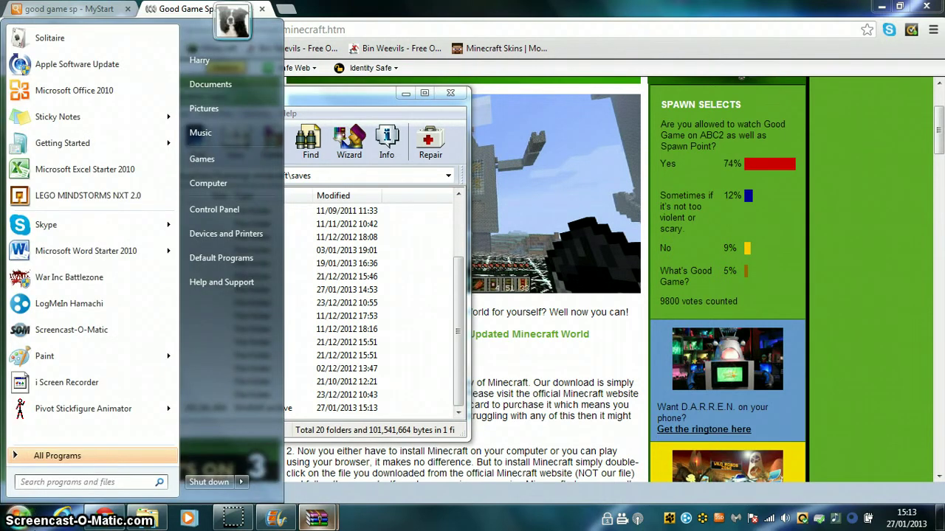
Search %appdata% and switch to the .minecraft\bin Explorer window.
type("%ap")
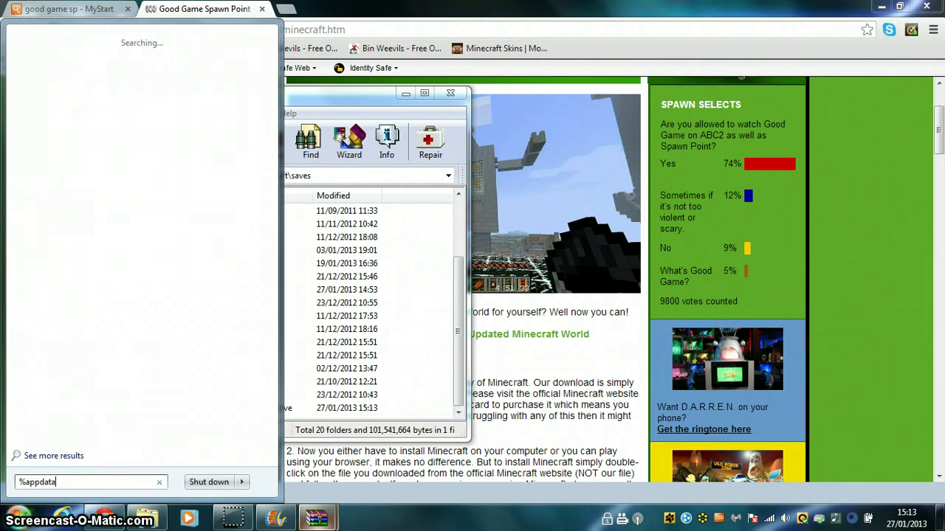
type("pdata")
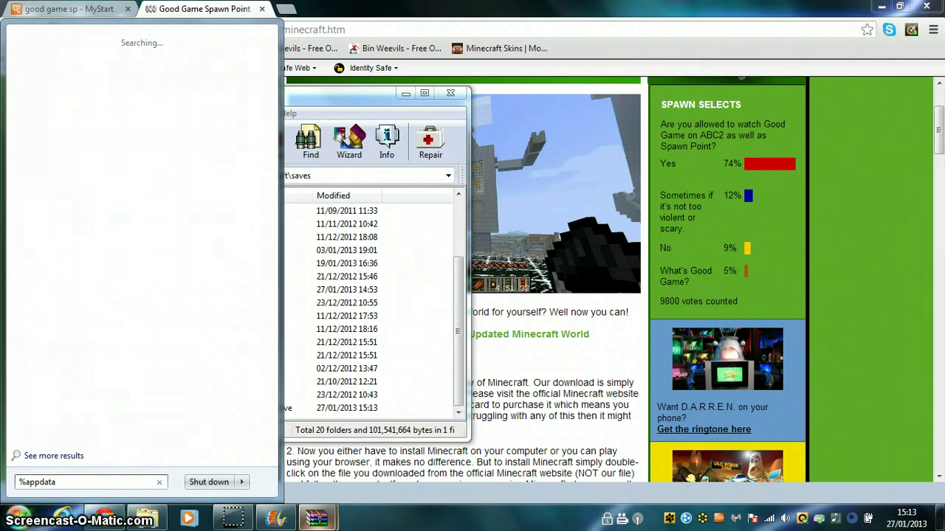
type("%")
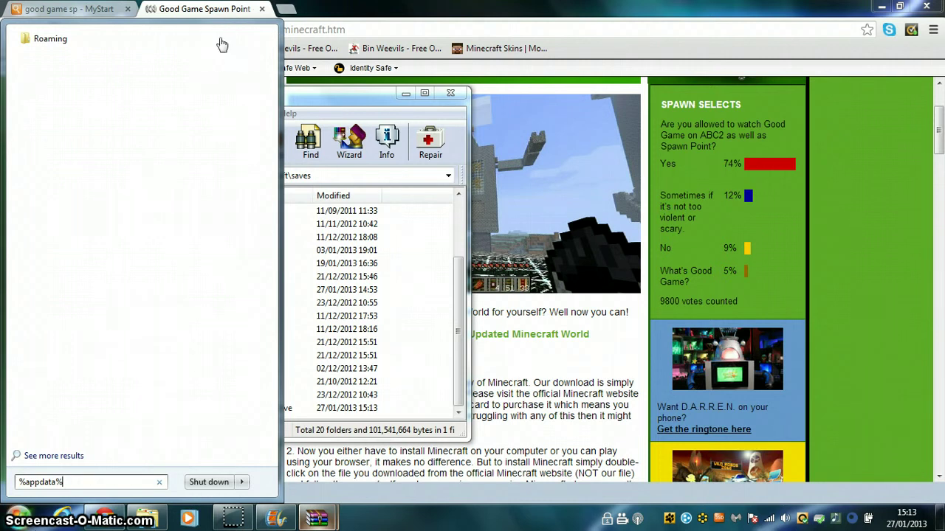
key("Escape")
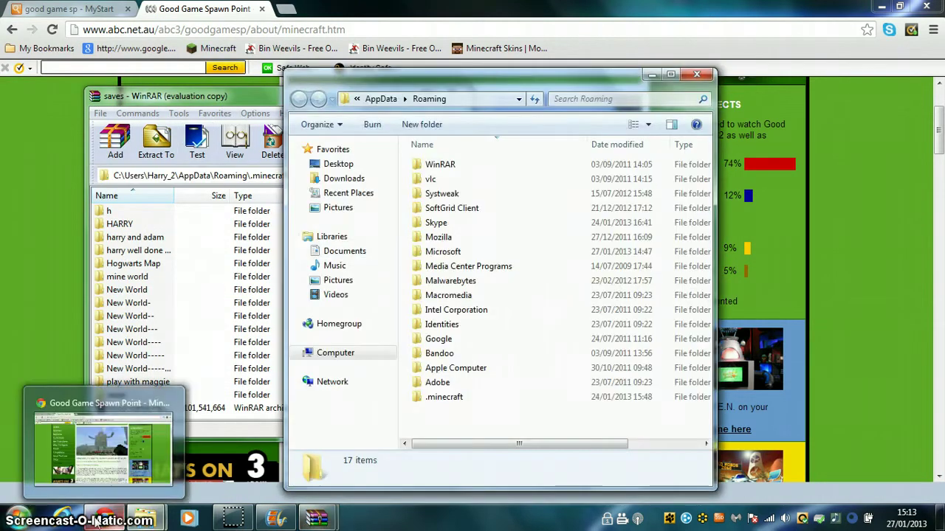
left_click(695, 75)
mouse_move(145, 519)
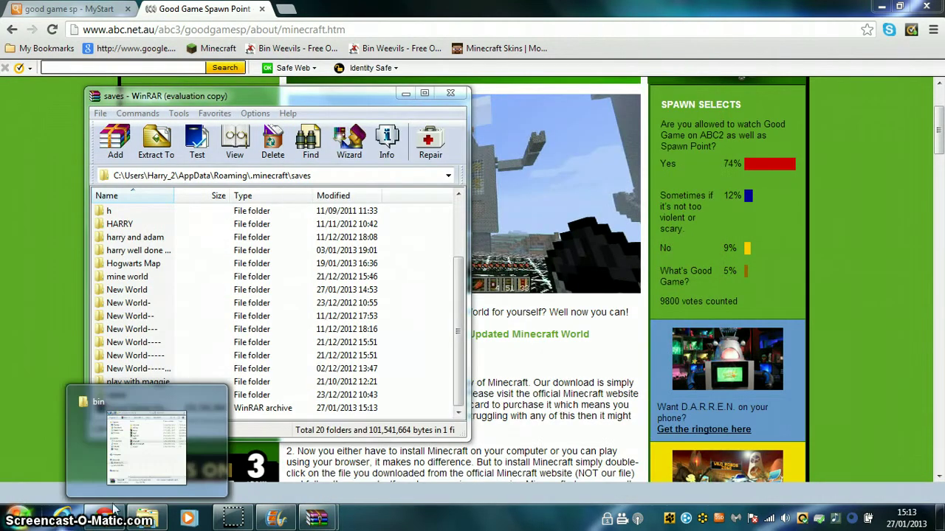
left_click(193, 458)
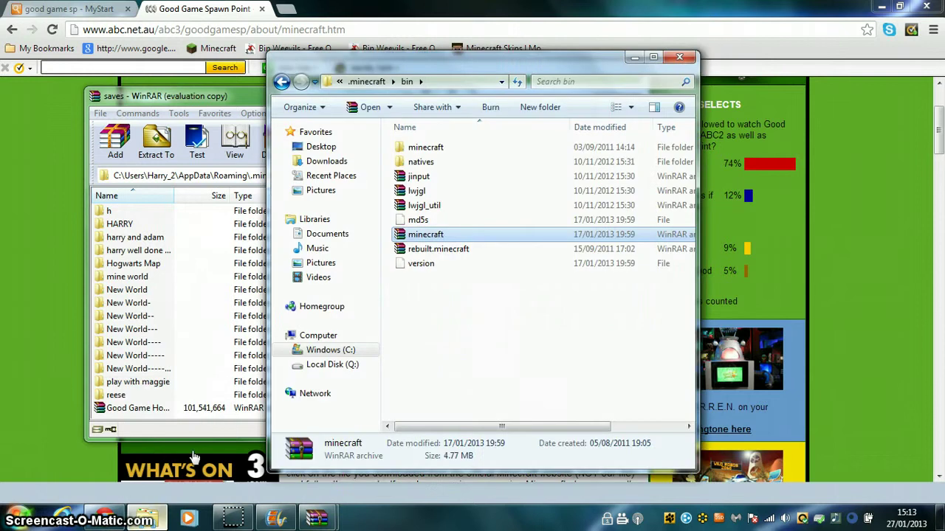
Go to .minecraft\saves and select the Good Game House-1 archive.
left_click(282, 81)
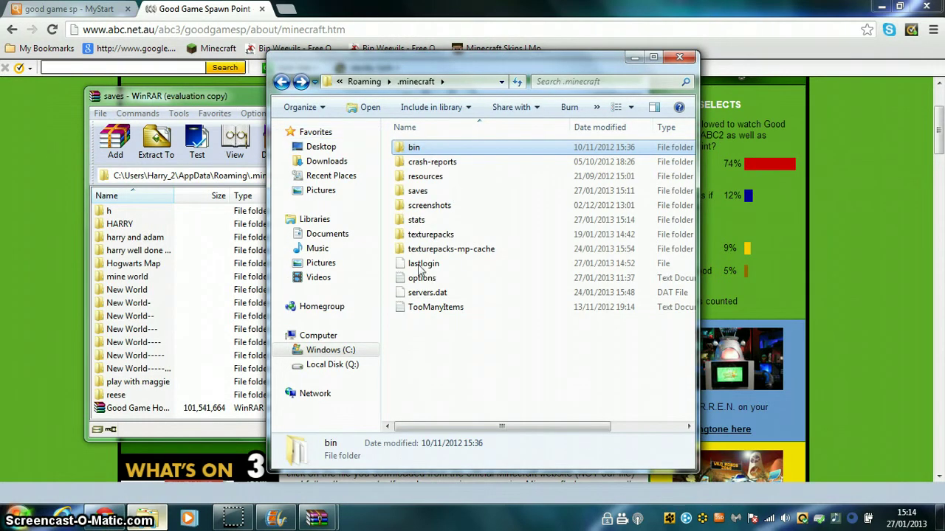
double_click(421, 193)
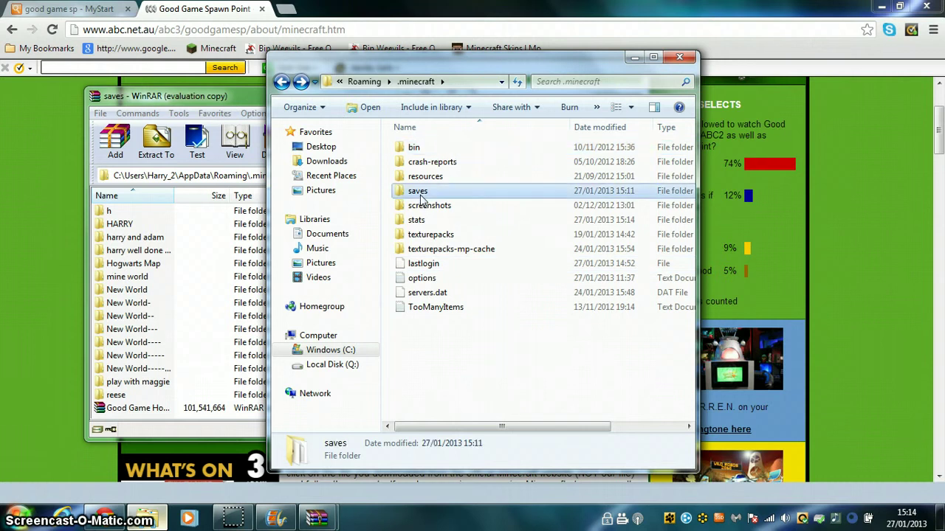
scroll(446, 400, "down", 1)
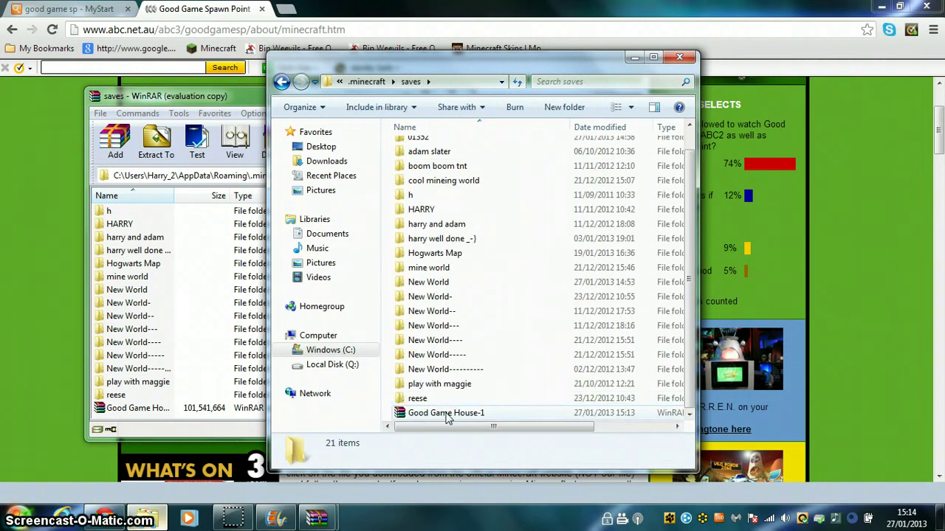
left_click(446, 416)
Extract Good Game House-1.rar into saves\Good Game House-1.
right_click(446, 417)
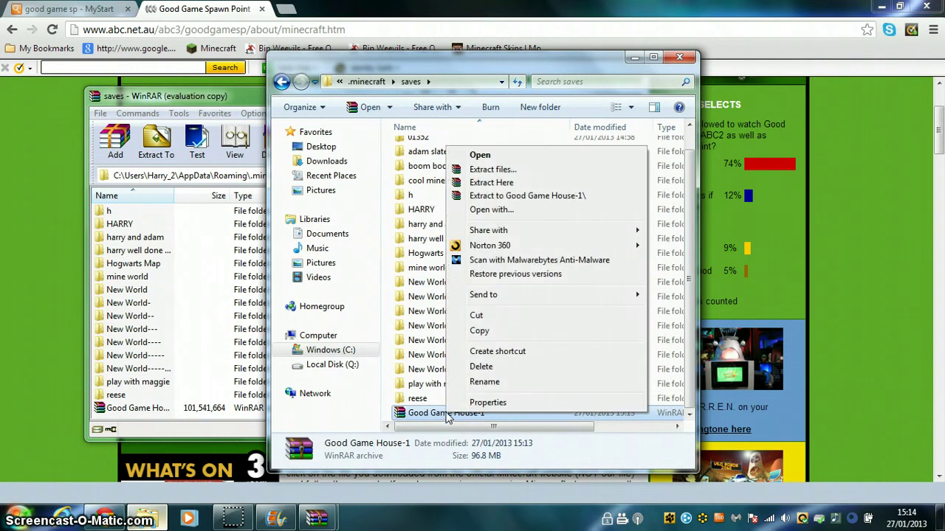
left_click(499, 171)
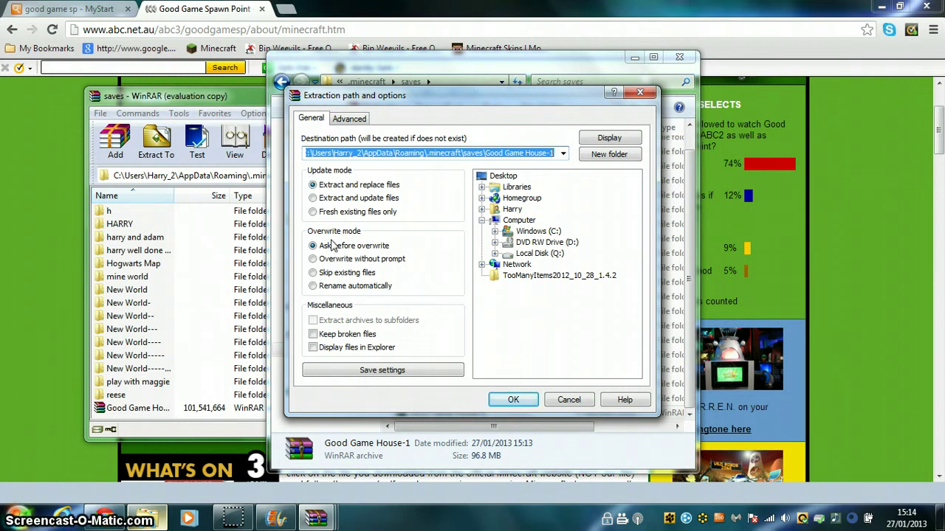
left_click(512, 403)
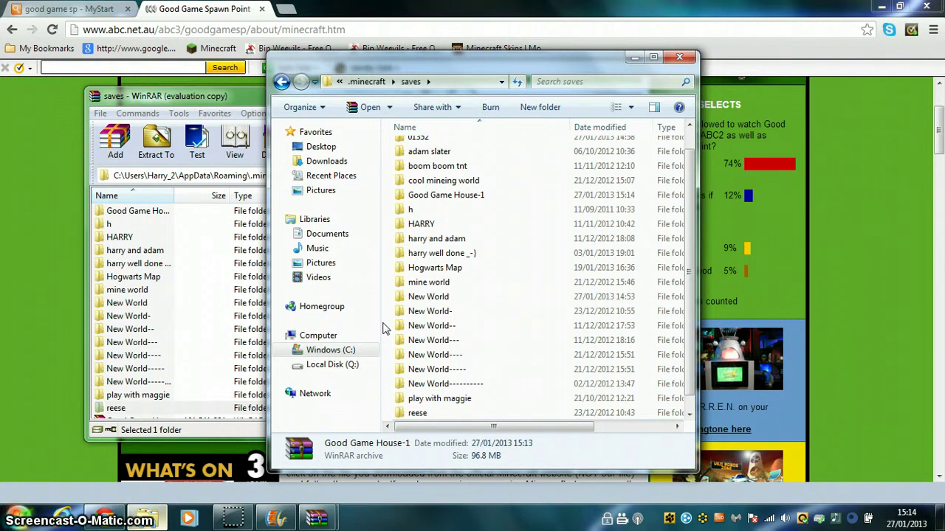
Look inside the extracted Good Game House-1 folder and its nested folder, then return to saves.
scroll(432, 316, "down", 1)
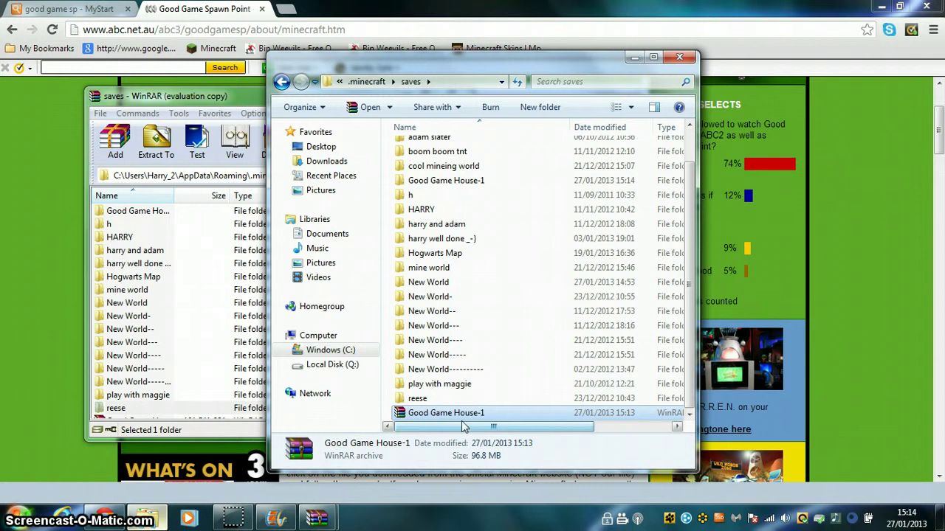
scroll(480, 363, "up", 1)
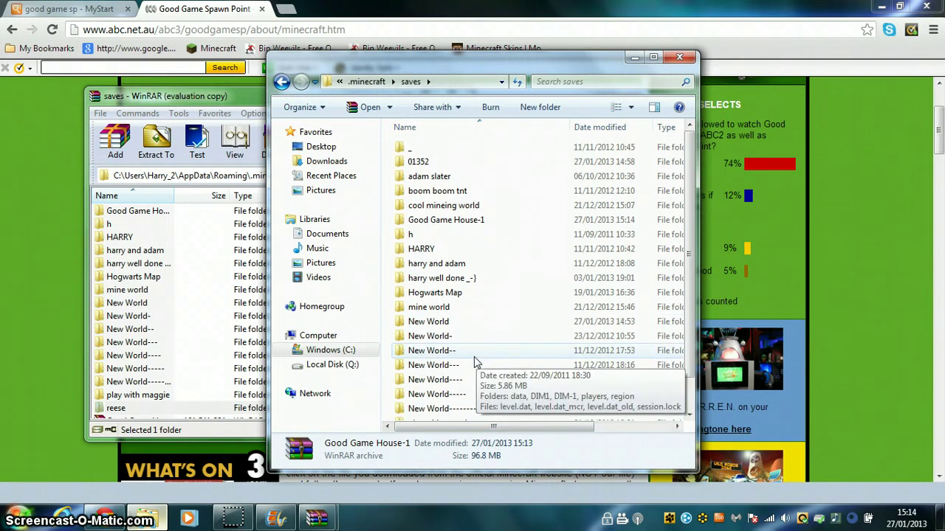
double_click(456, 221)
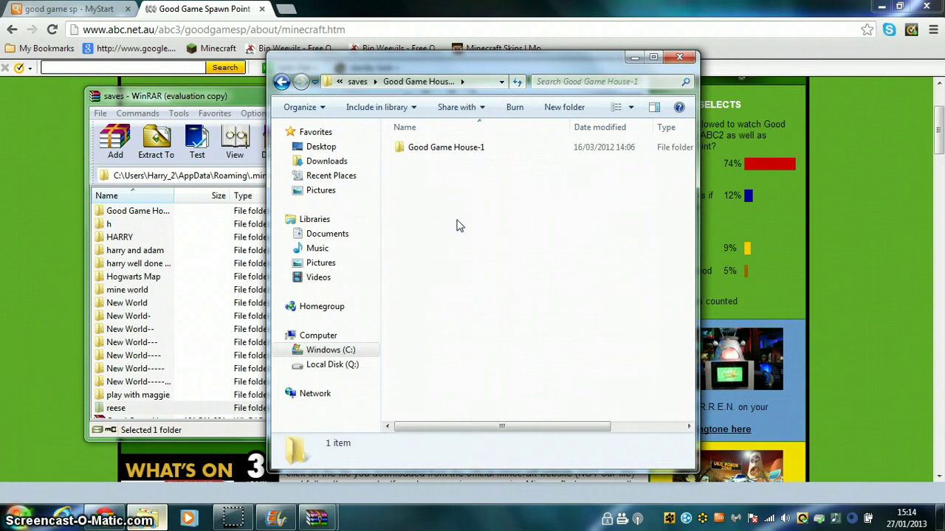
double_click(472, 151)
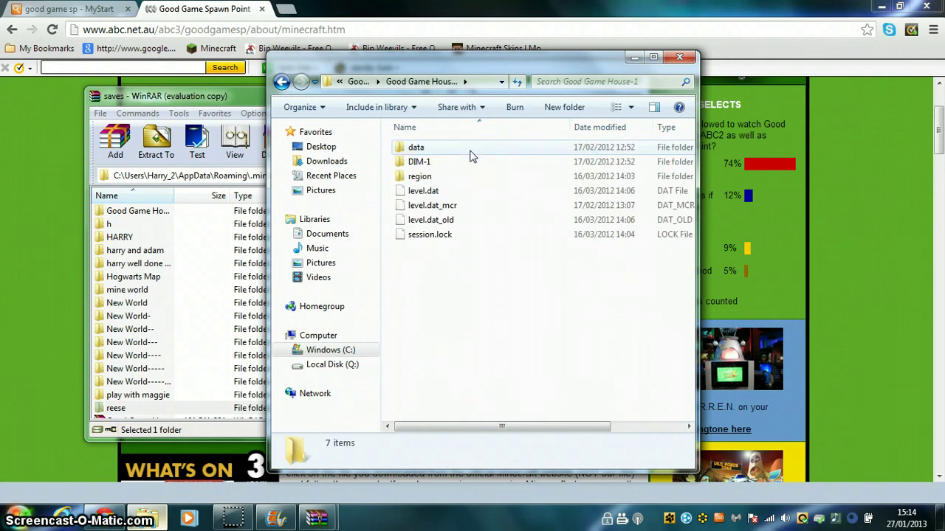
left_click(282, 83)
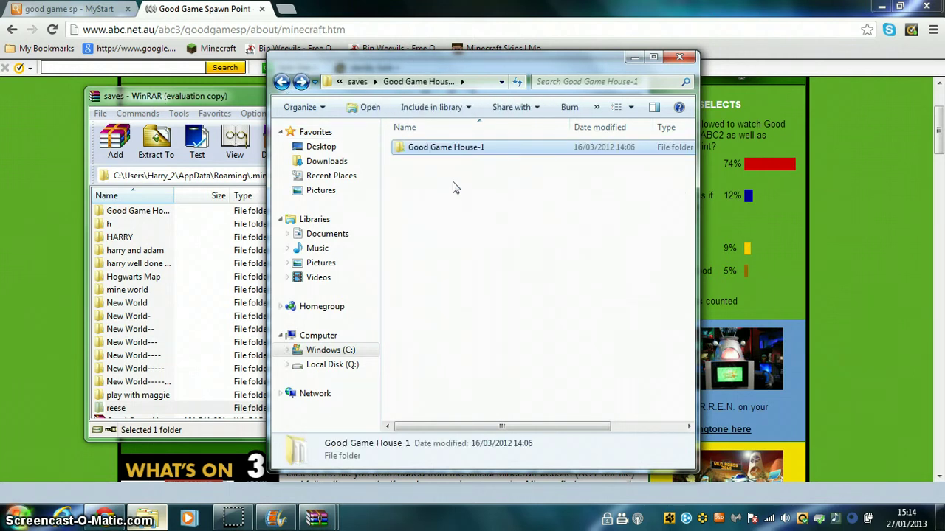
left_click(281, 82)
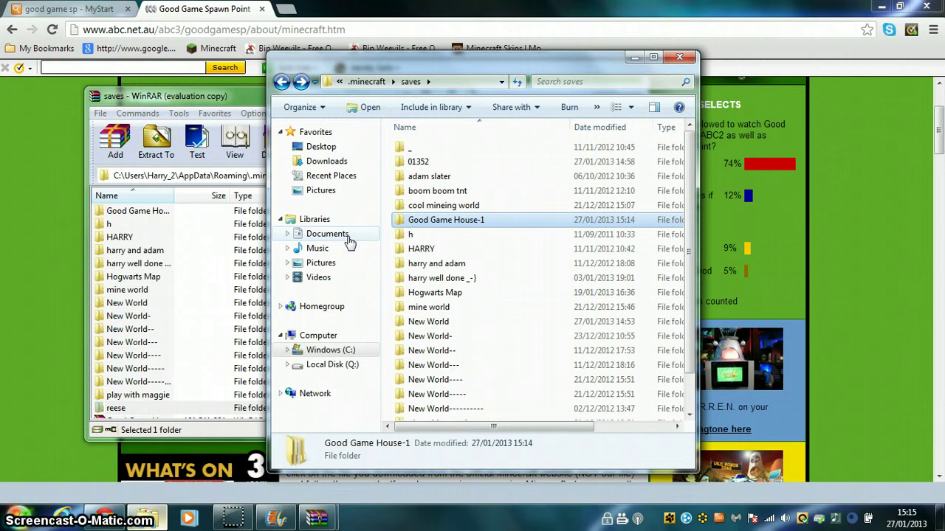
Reopen Good Game House-1 and its inner world folder, ending back in the outer folder.
double_click(425, 220)
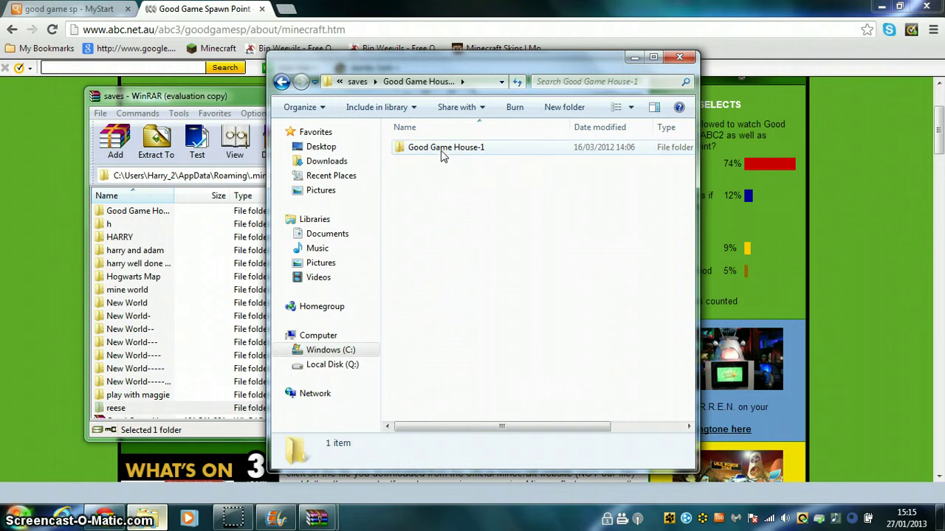
double_click(443, 155)
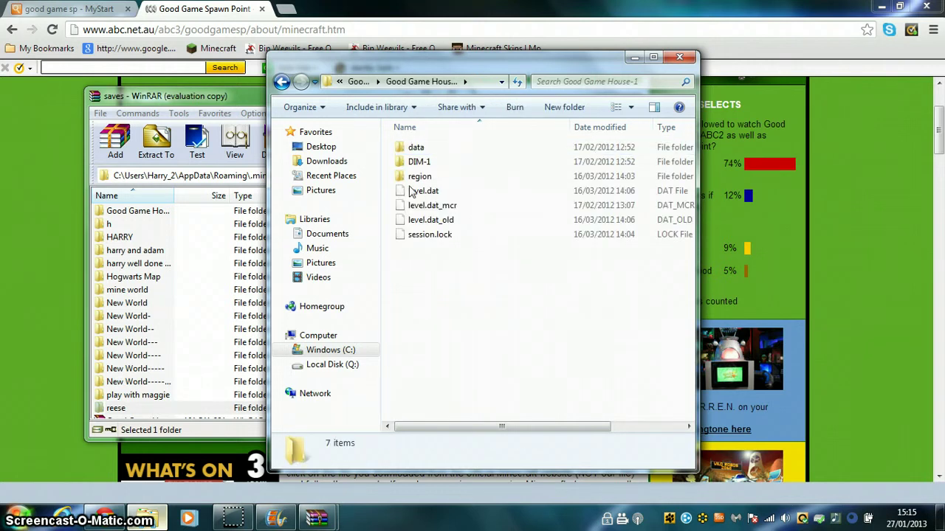
left_click(282, 81)
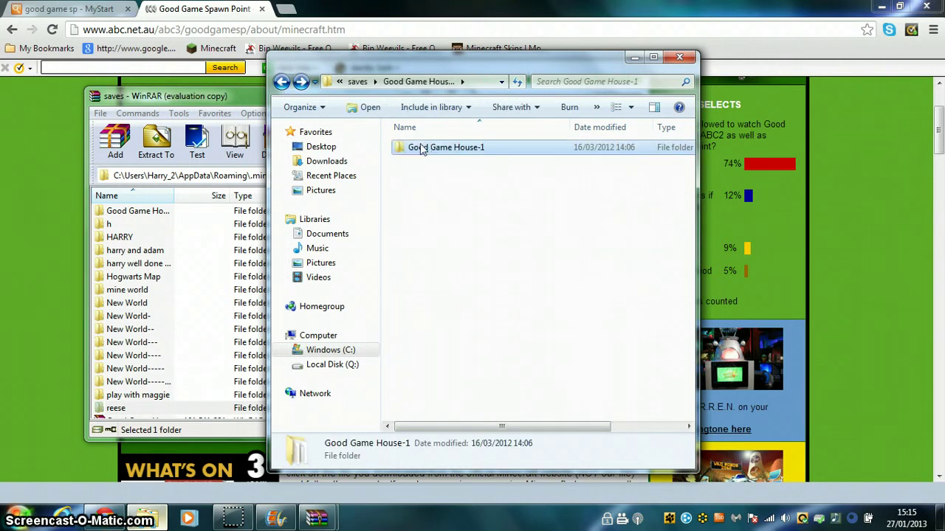
left_click_drag(421, 150, 377, 175)
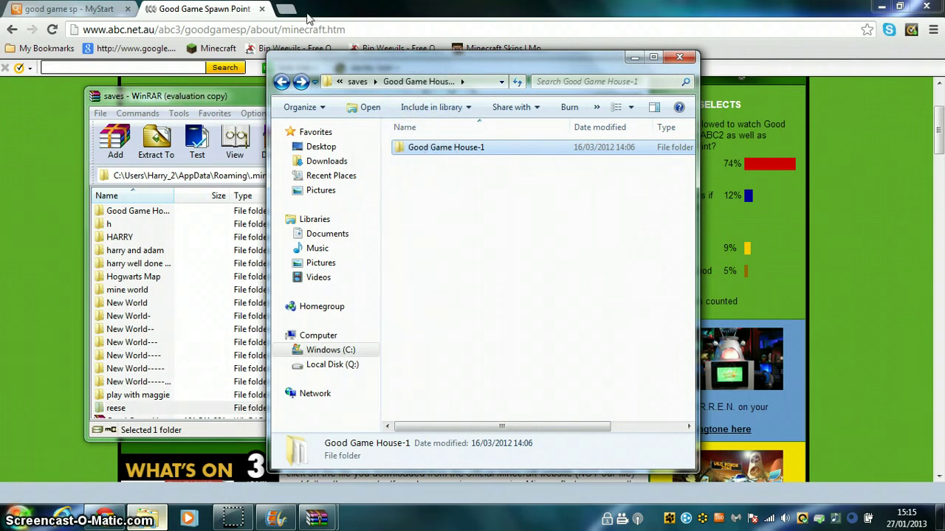
Copy the inner Good Game House-1 world folder and delete the outer folder to the Recycle Bin.
mouse_move(421, 148)
left_mouse_down()
mouse_move(417, 208)
mouse_move(418, 159)
left_mouse_up()
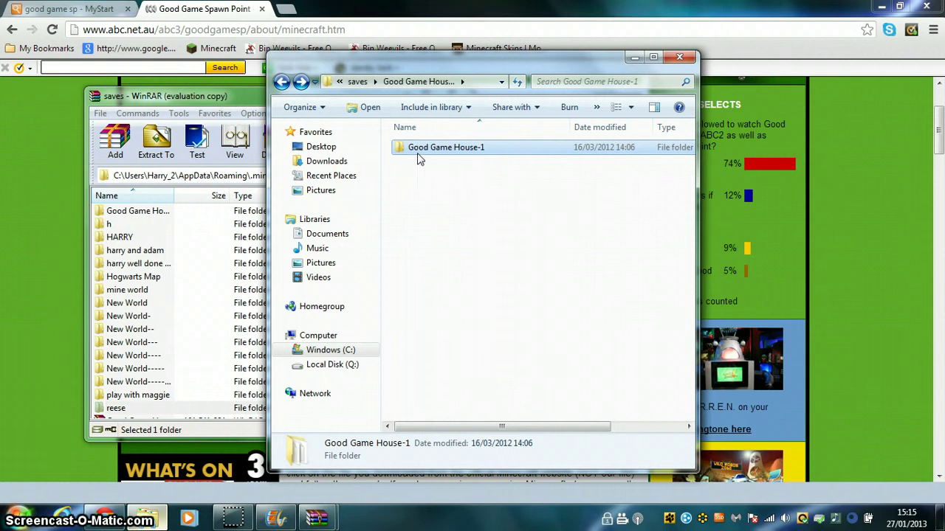
right_click(418, 155)
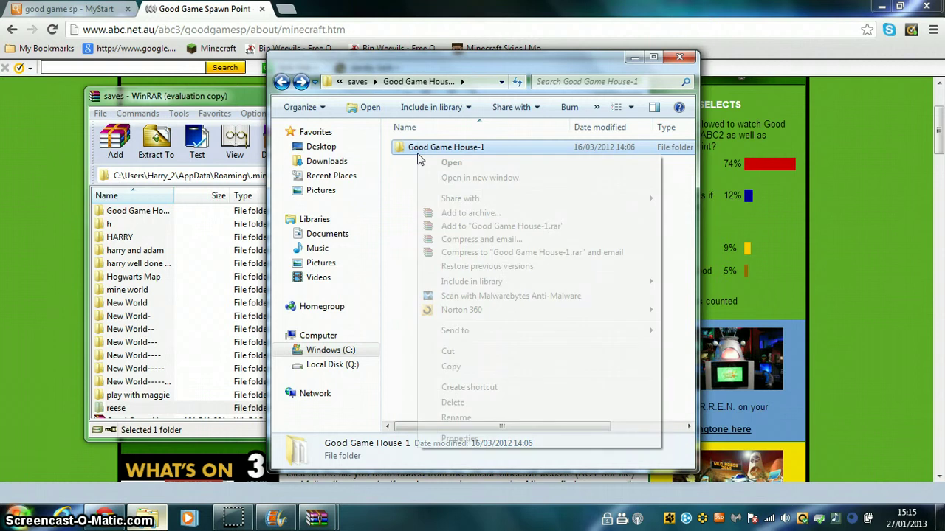
left_click(452, 368)
left_click(281, 83)
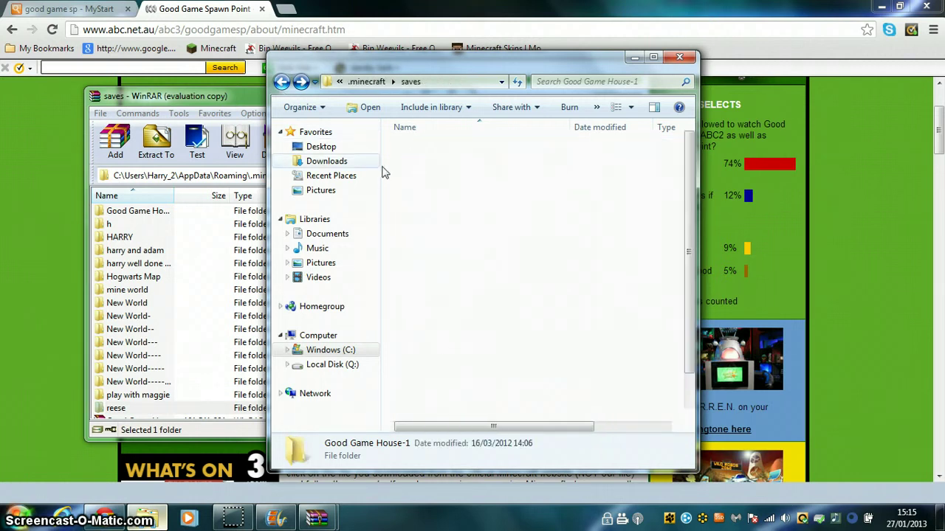
right_click(455, 223)
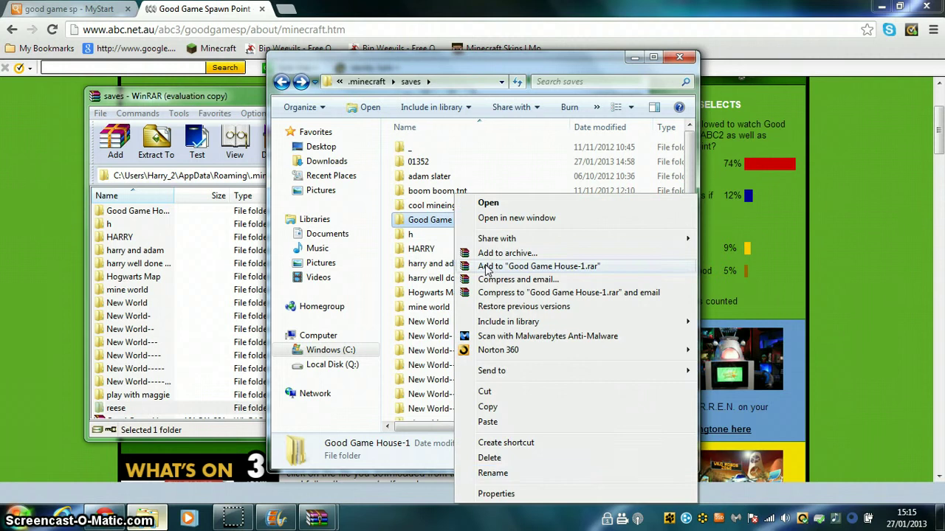
left_click(557, 459)
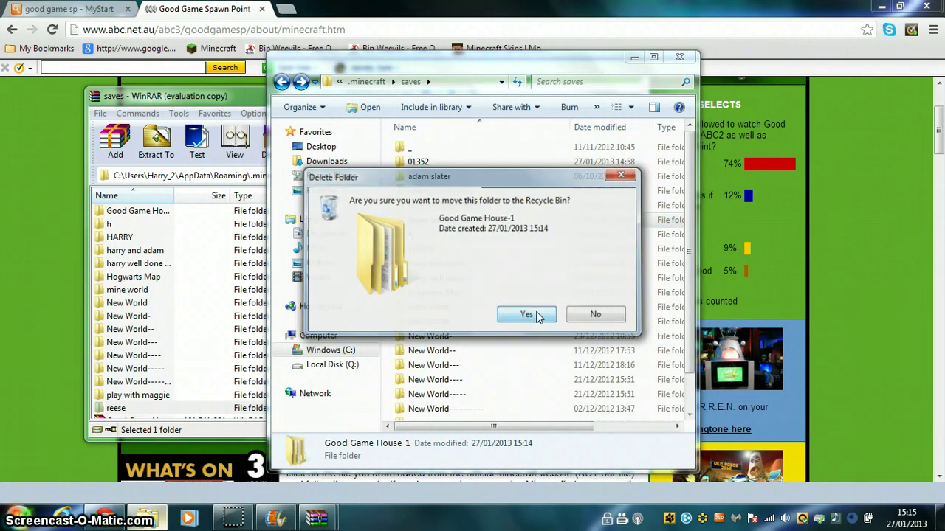
left_click(540, 316)
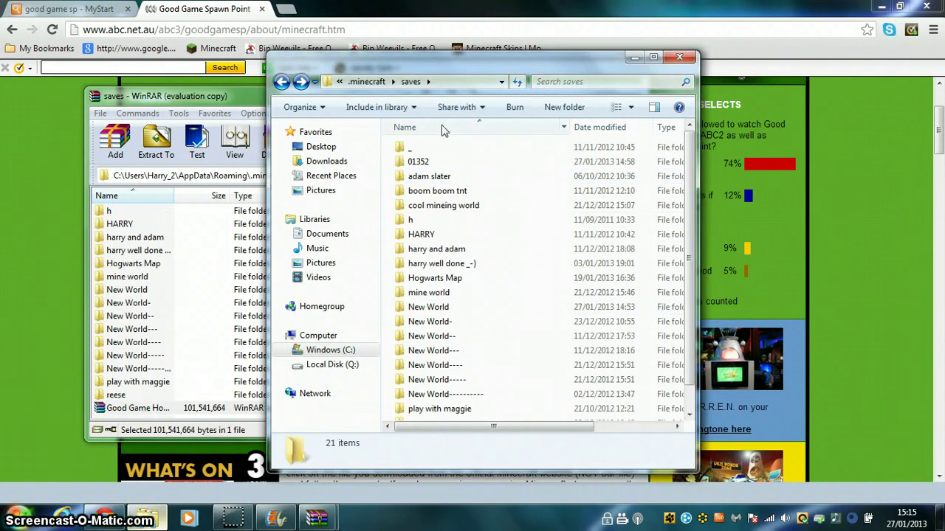
Paste the copied world folder from the New World-- menu, then compare New World--'s world files.
right_click(443, 130)
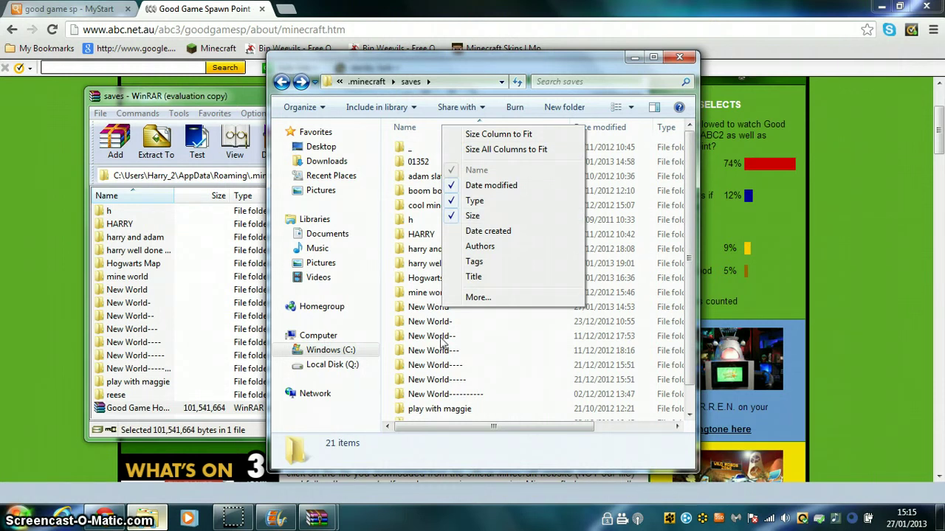
right_click(440, 338)
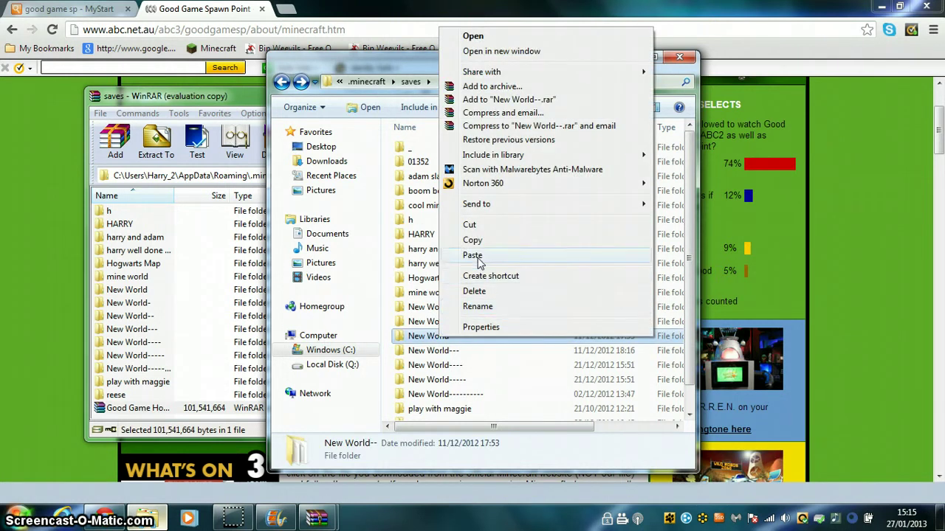
left_click(472, 255)
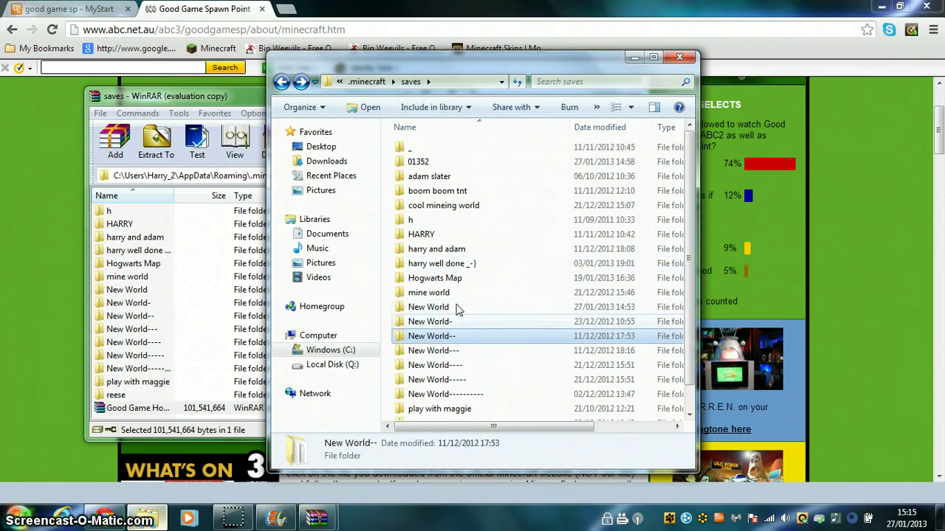
double_click(480, 342)
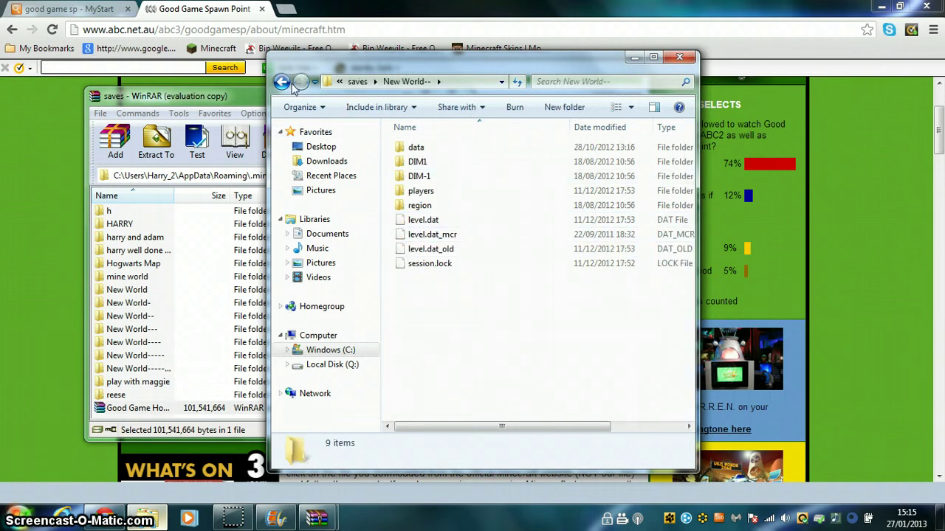
left_click(282, 82)
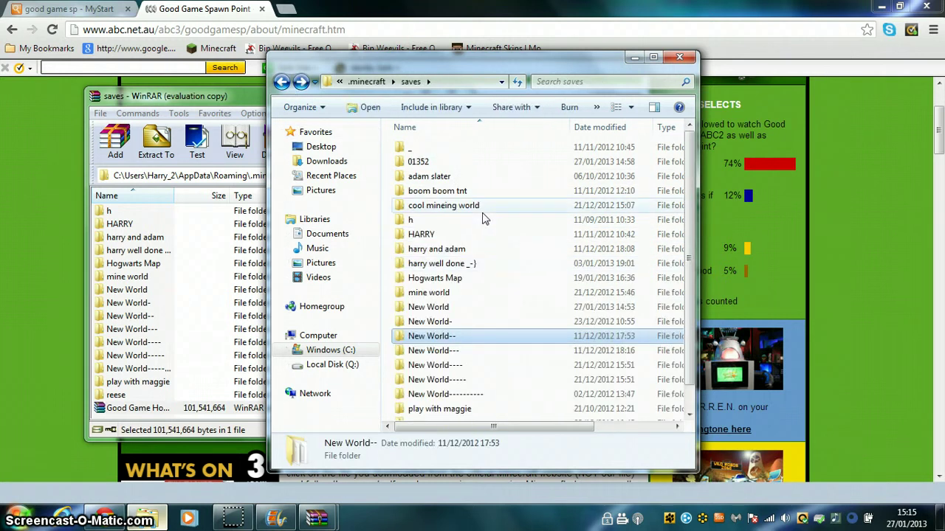
scroll(427, 295, "down", 1)
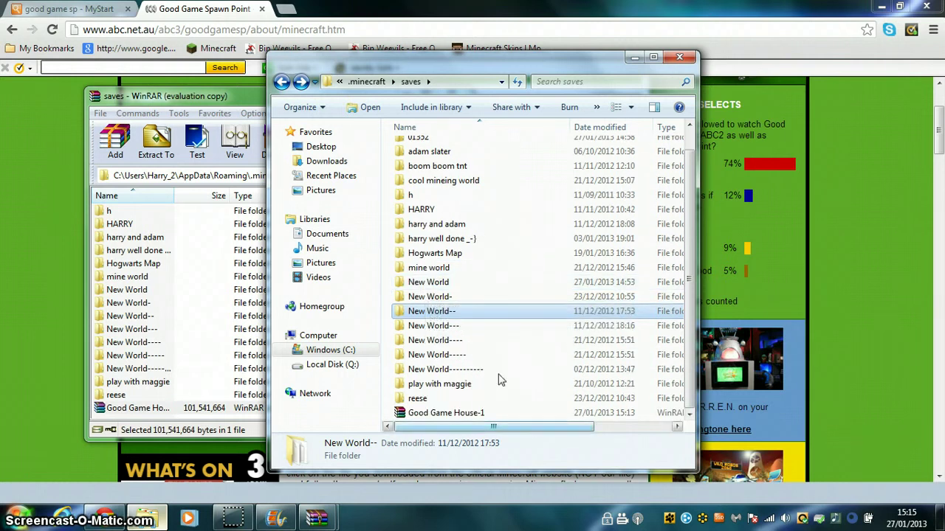
scroll(476, 292, "up", 1)
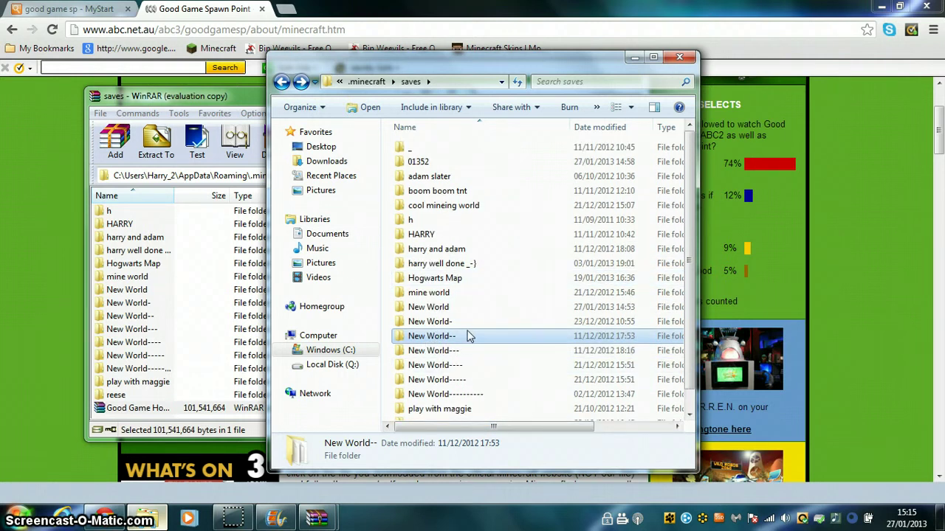
double_click(432, 336)
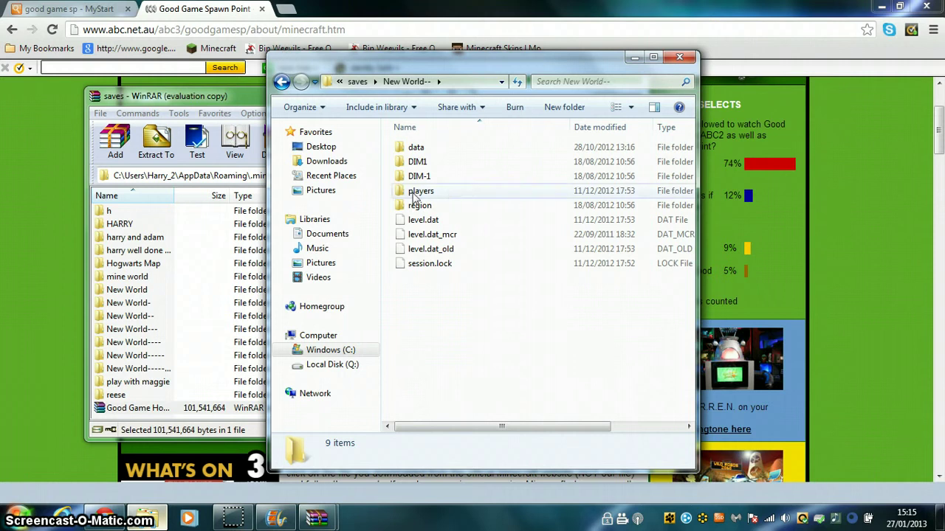
key("BackSpace")
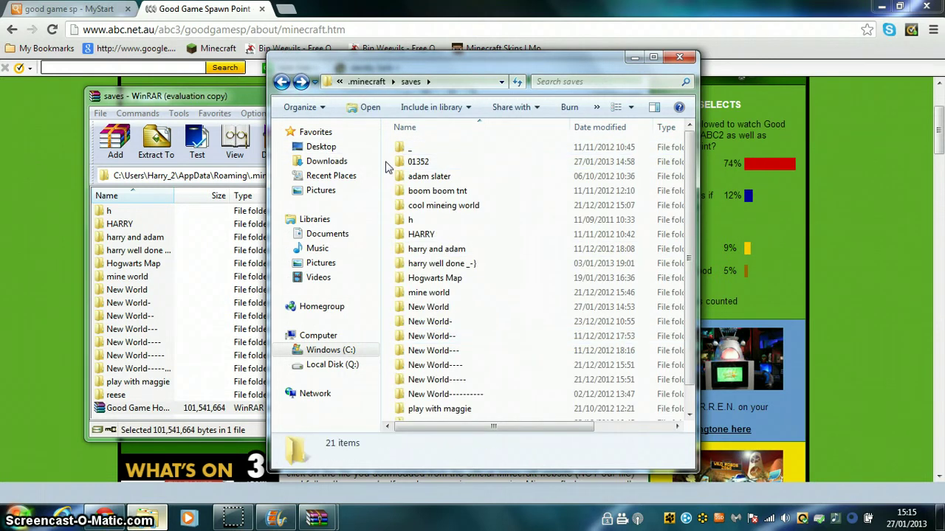
Paste the copied world folder into the saves folder background.
right_click(387, 168)
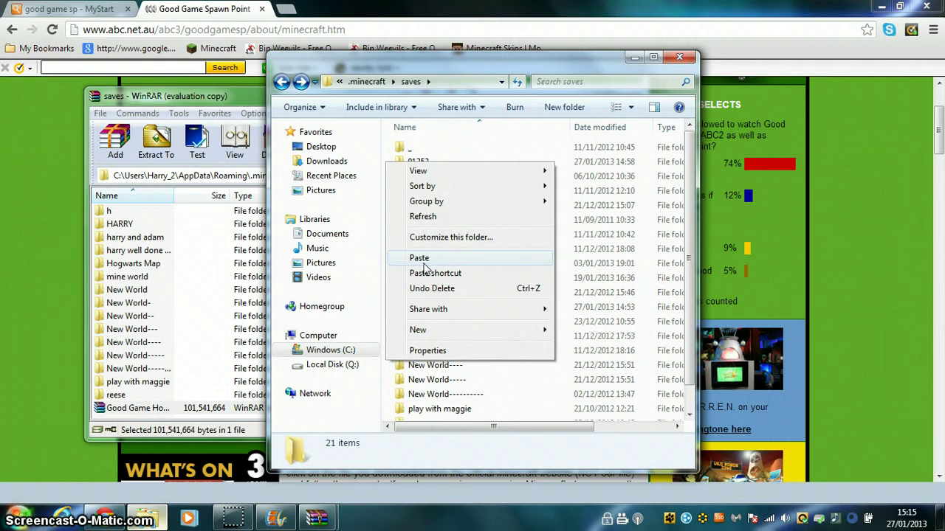
left_click(425, 258)
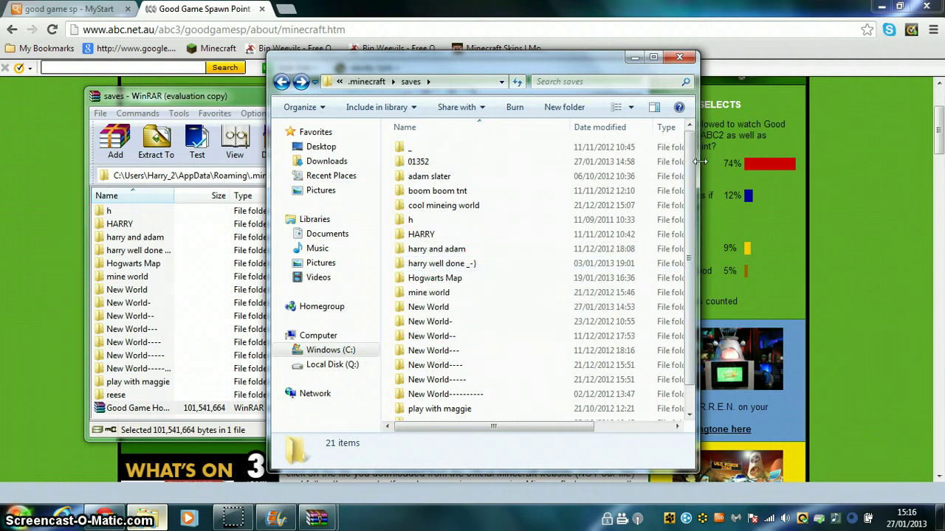
scroll(703, 228, "down", 1)
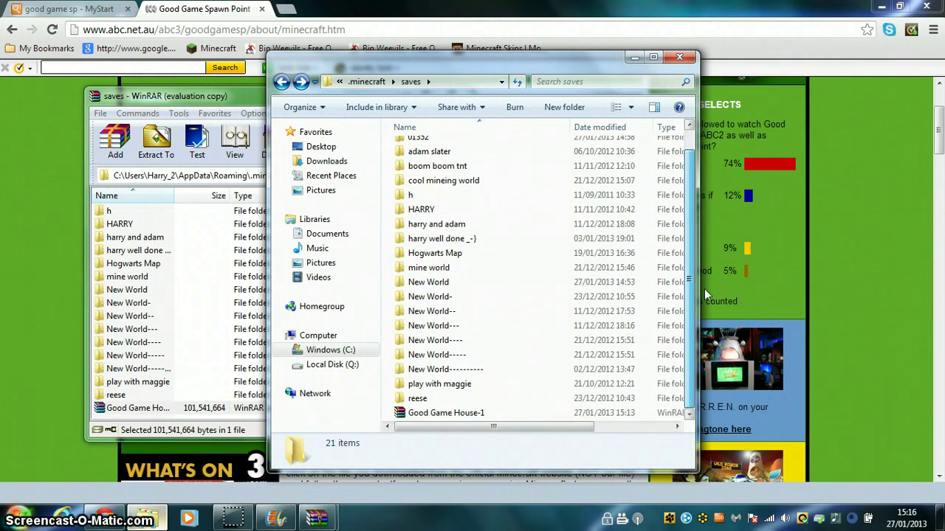
left_click_drag(690, 244, 709, 109)
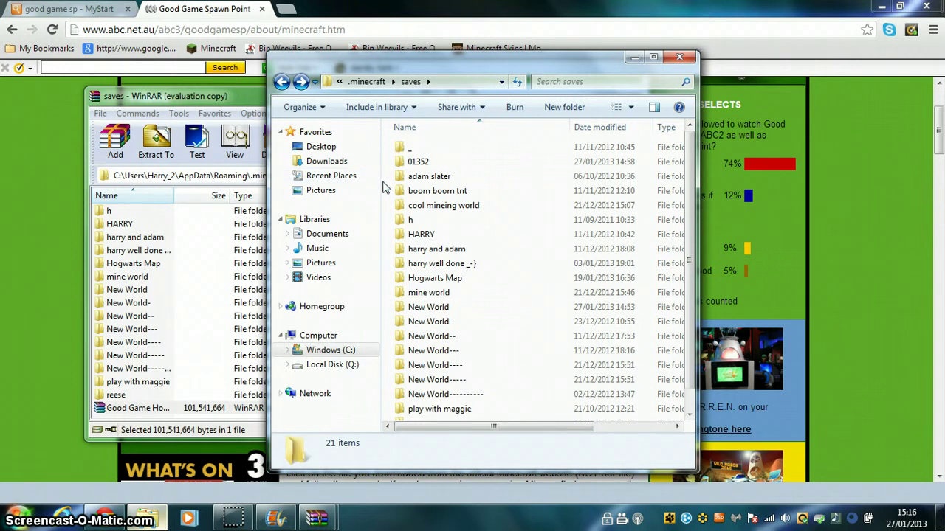
Paste into saves again and scroll down to the Good Game House-1 archive.
right_click(384, 188)
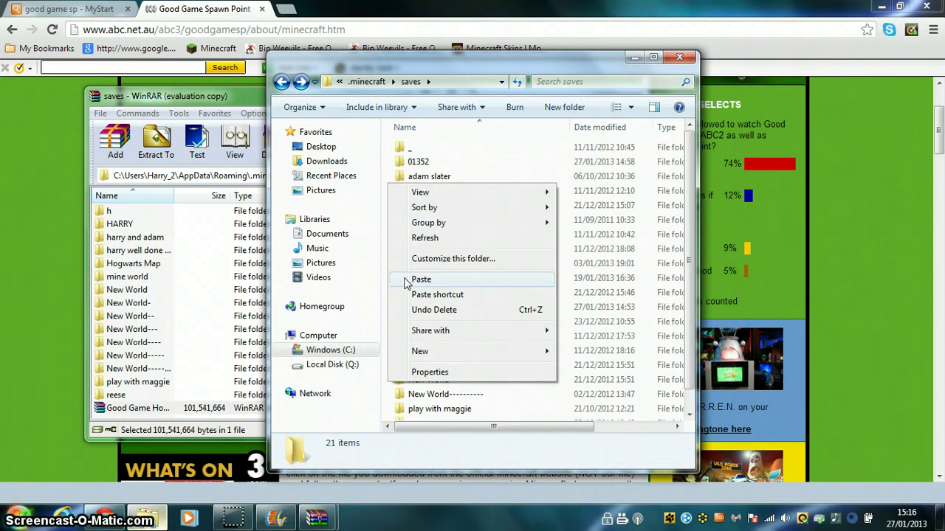
left_click(421, 280)
mouse_move(404, 284)
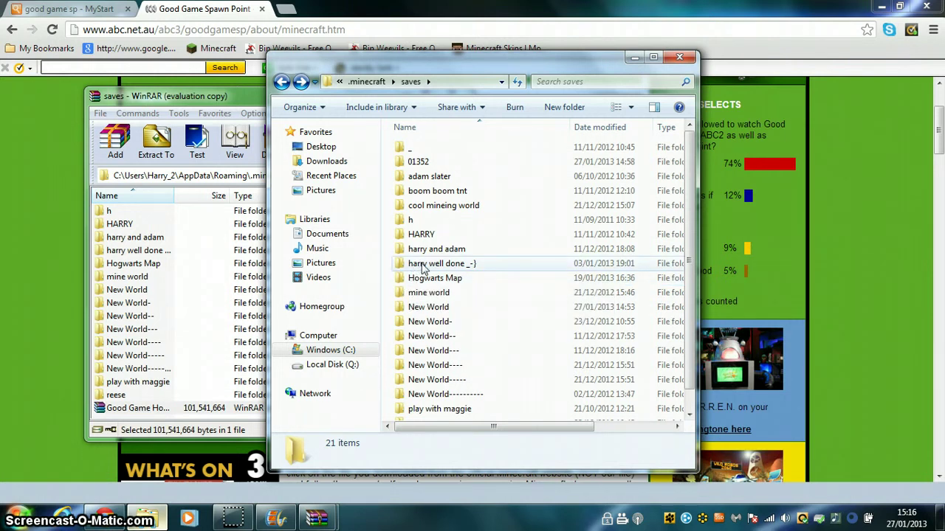
mouse_move(437, 204)
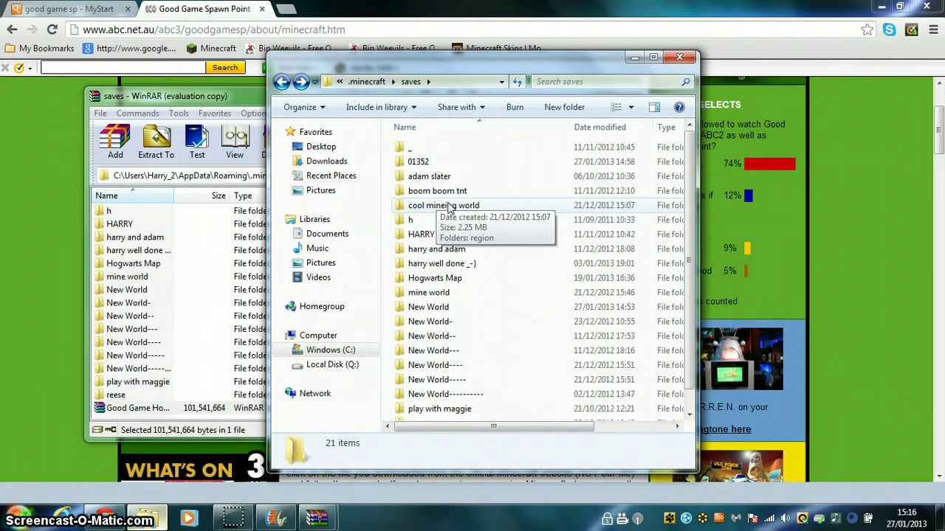
scroll(547, 375, "down", 1)
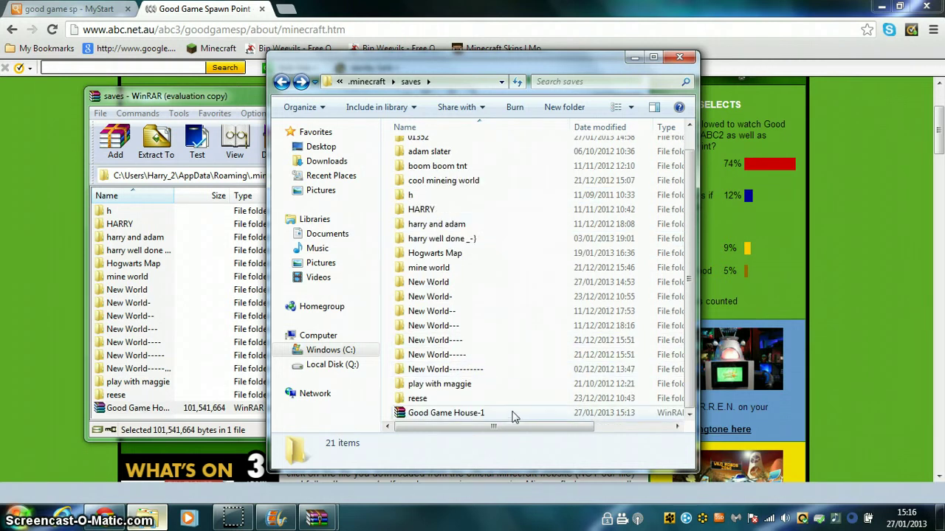
right_click(515, 418)
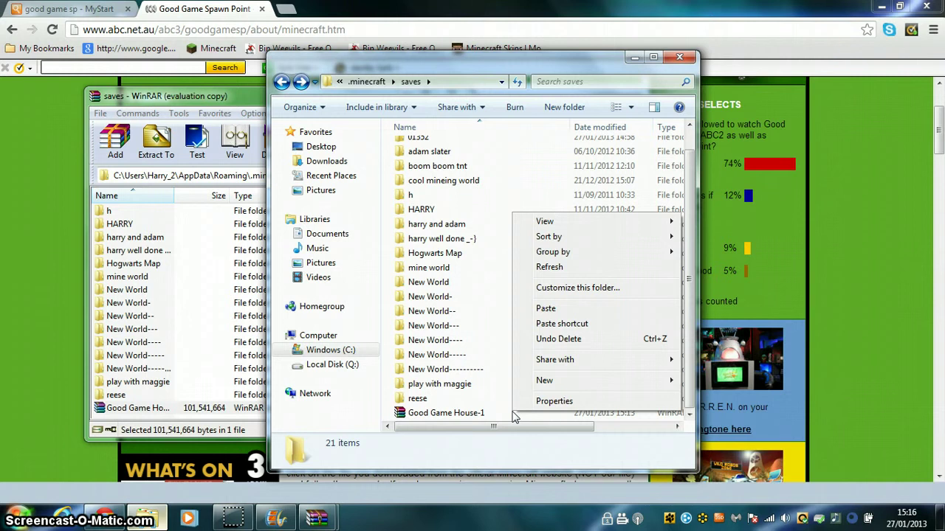
Open the extracted Good Game House-1 folder showing its inner world folder.
key("Escape")
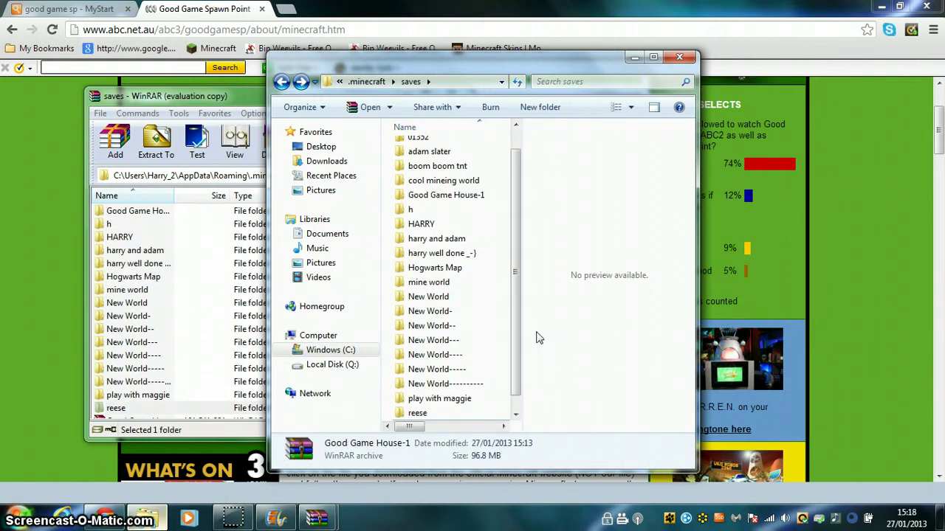
double_click(450, 196)
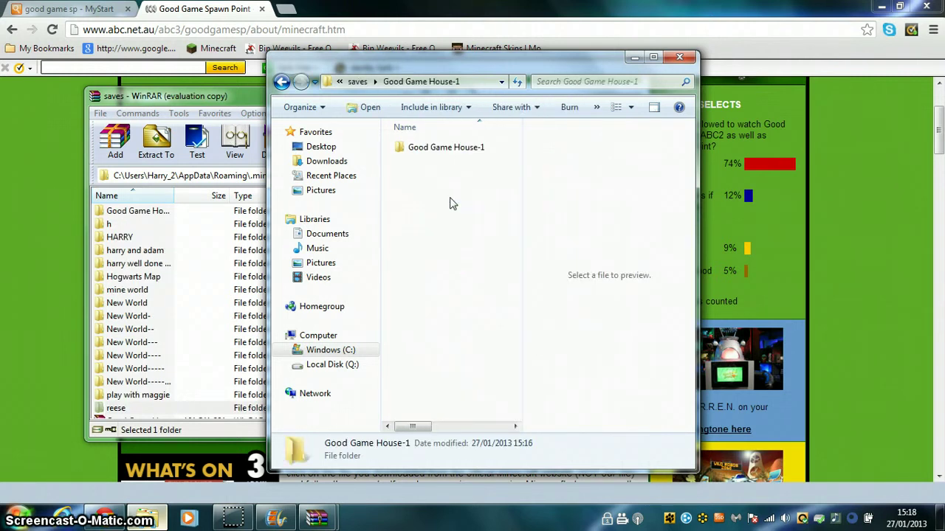
left_click_drag(446, 148, 453, 300)
left_click(453, 300)
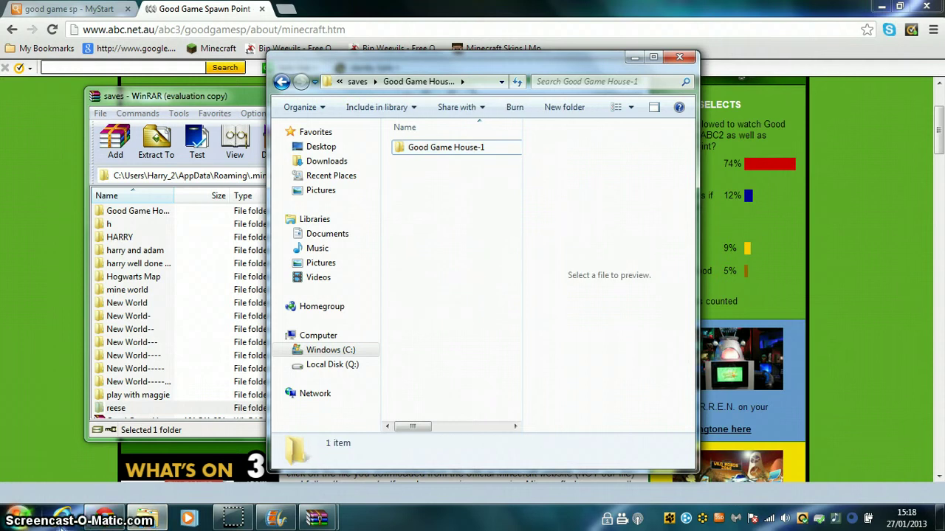
Open a second Explorer window at %appdata%\.minecraft\saves.
left_click(20, 519)
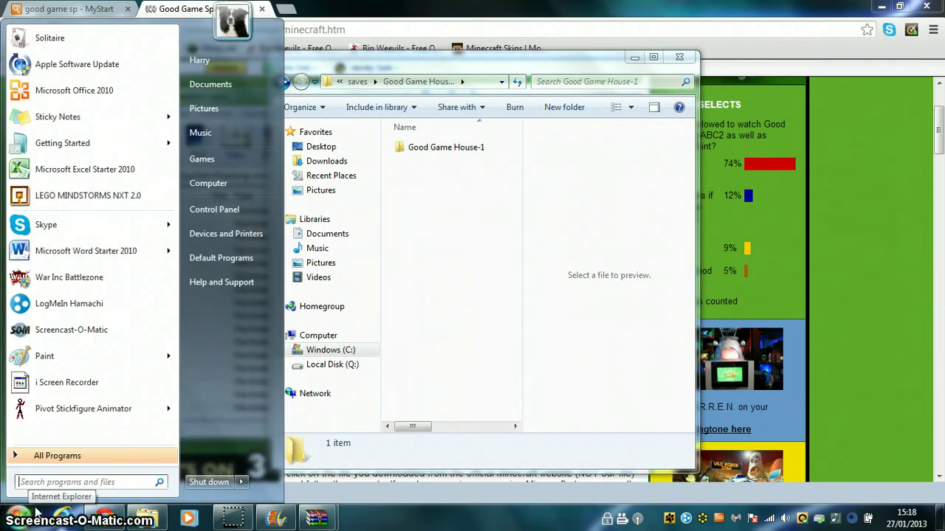
type("%")
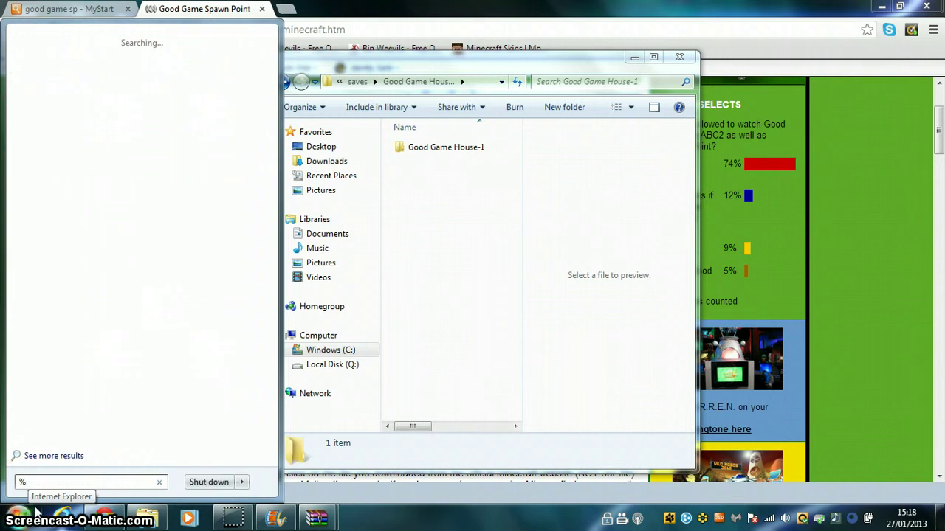
type("appdata")
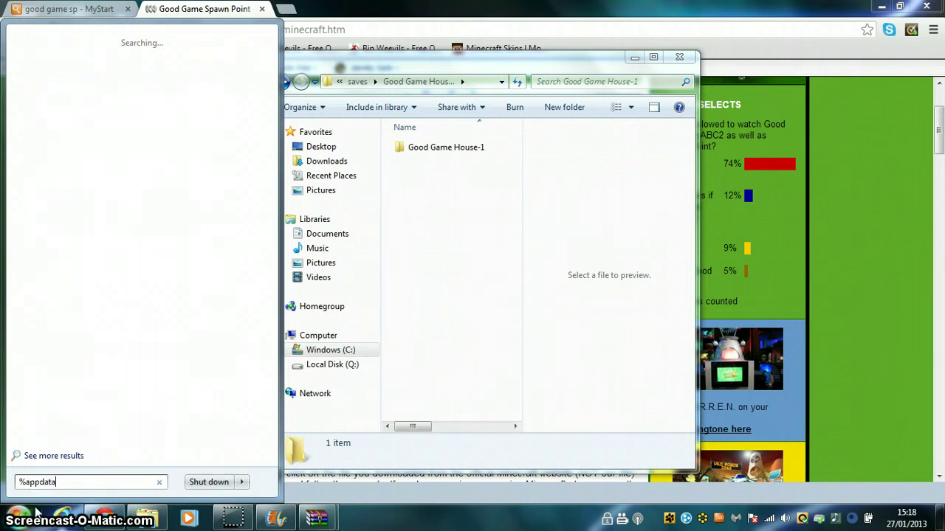
type("%")
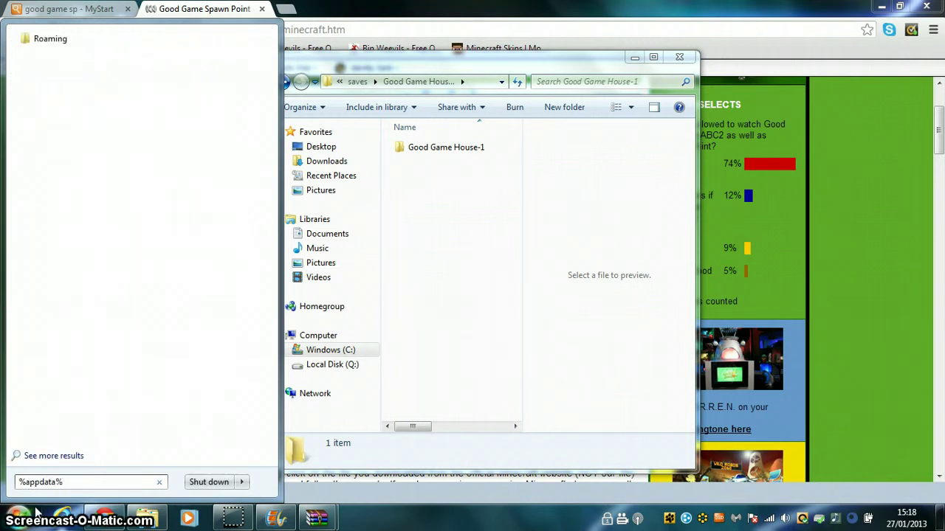
key("Return")
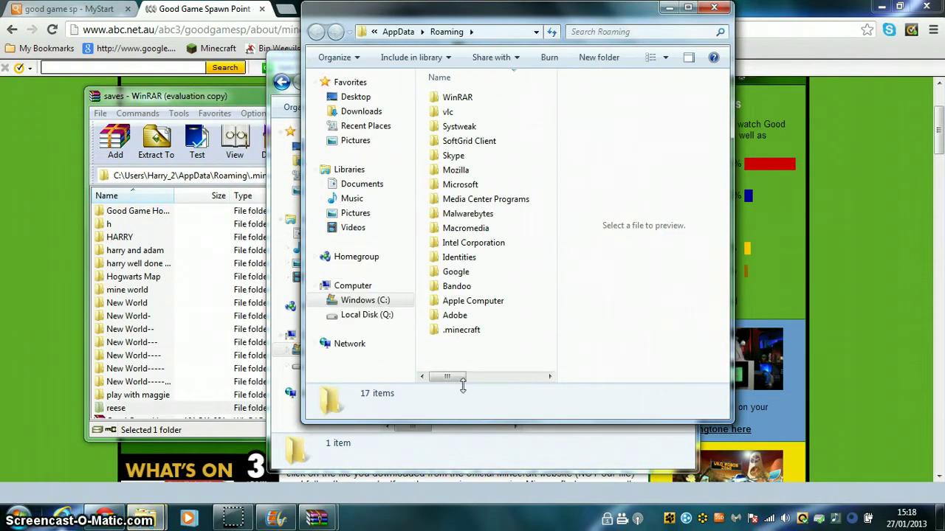
double_click(463, 338)
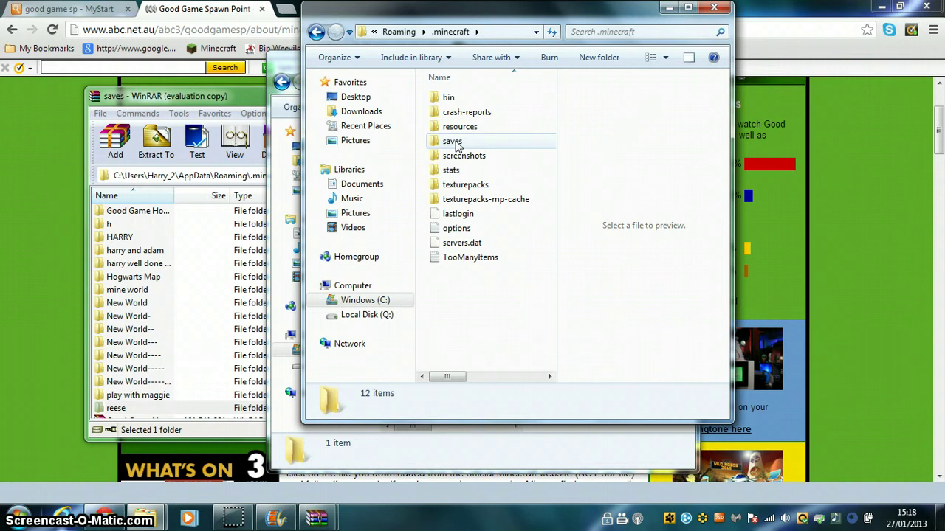
double_click(453, 141)
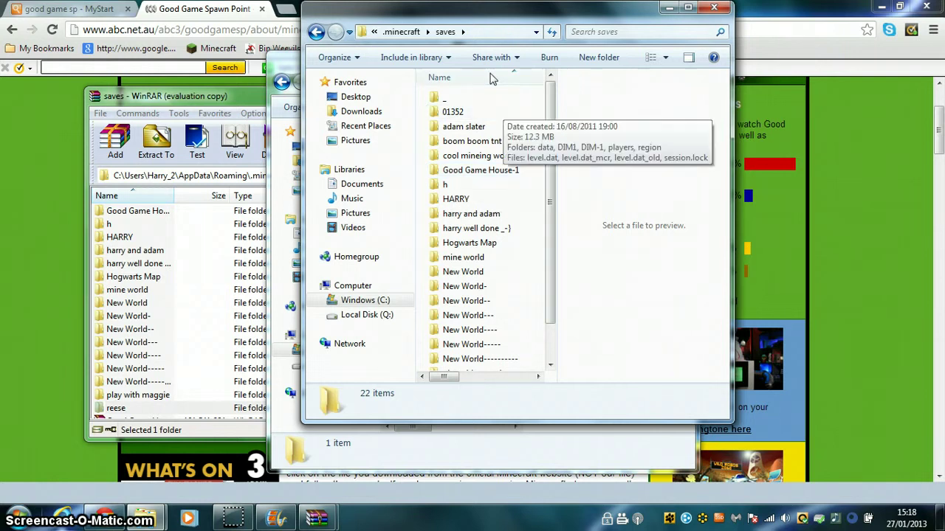
Drag the inner Good Game House-1 folder into saves, fixing a misdrop, and confirm the folder merge.
left_click_drag(493, 21, 655, 42)
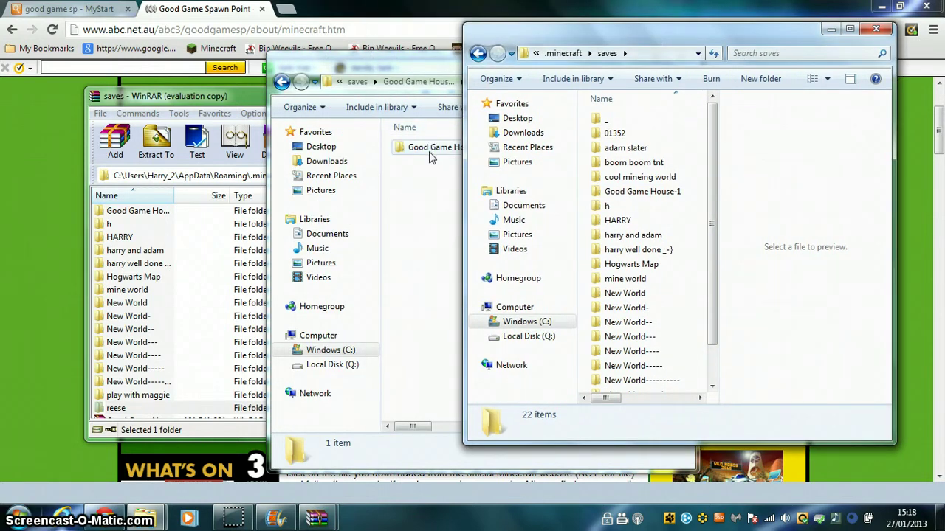
left_click_drag(430, 157, 664, 151)
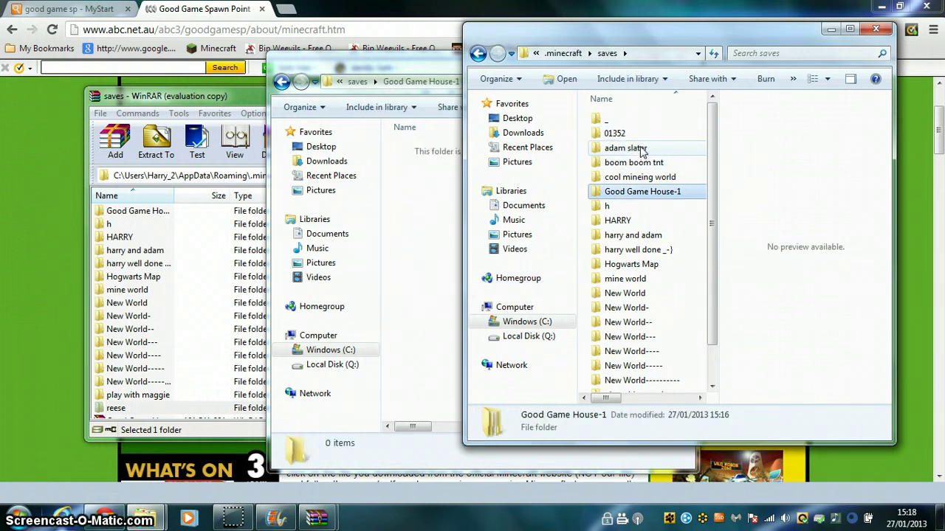
double_click(644, 149)
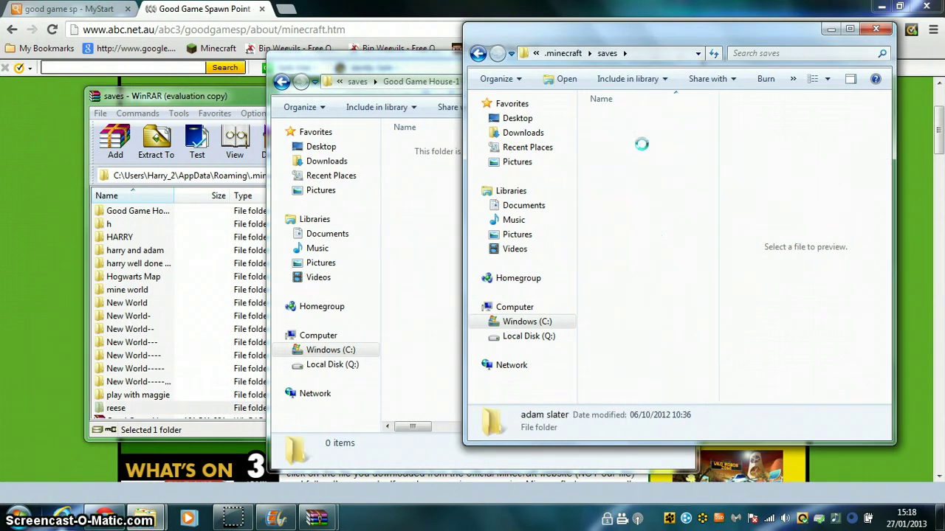
left_click_drag(640, 166, 413, 259)
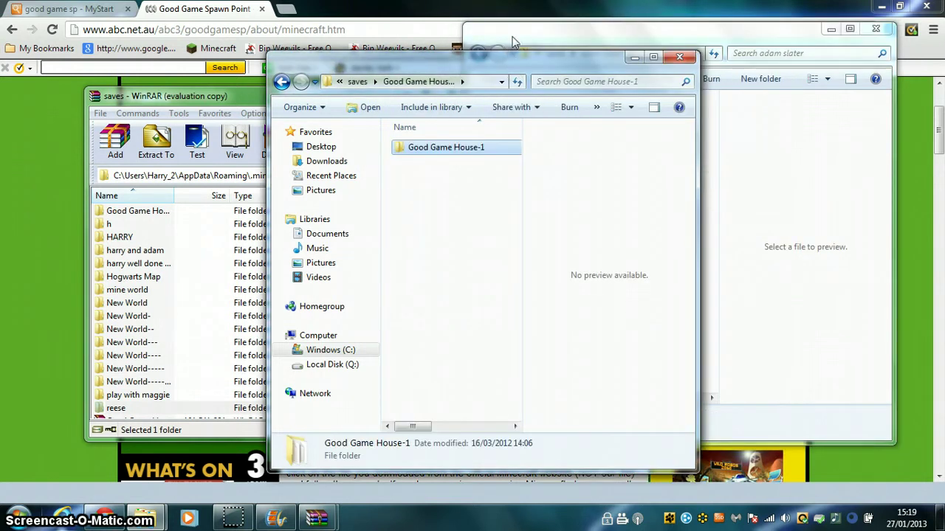
left_click(513, 36)
left_click(478, 53)
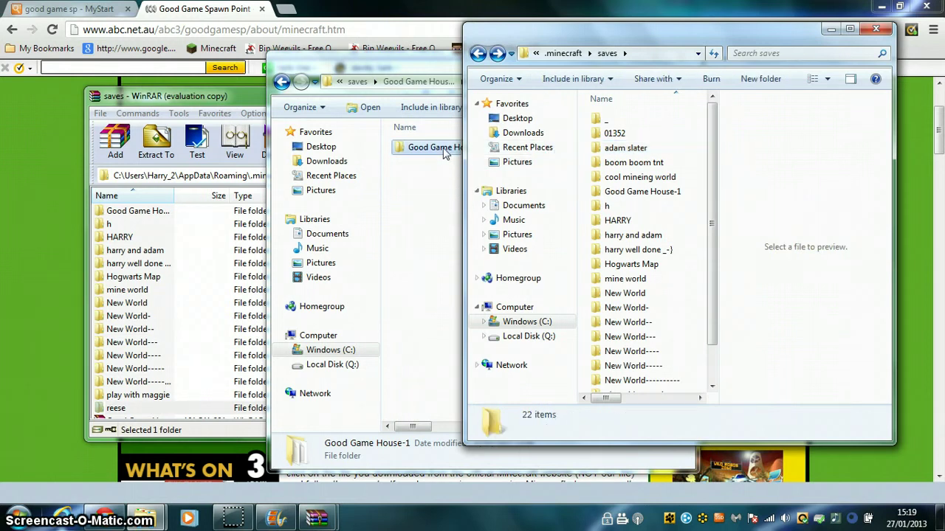
left_click_drag(435, 147, 584, 279)
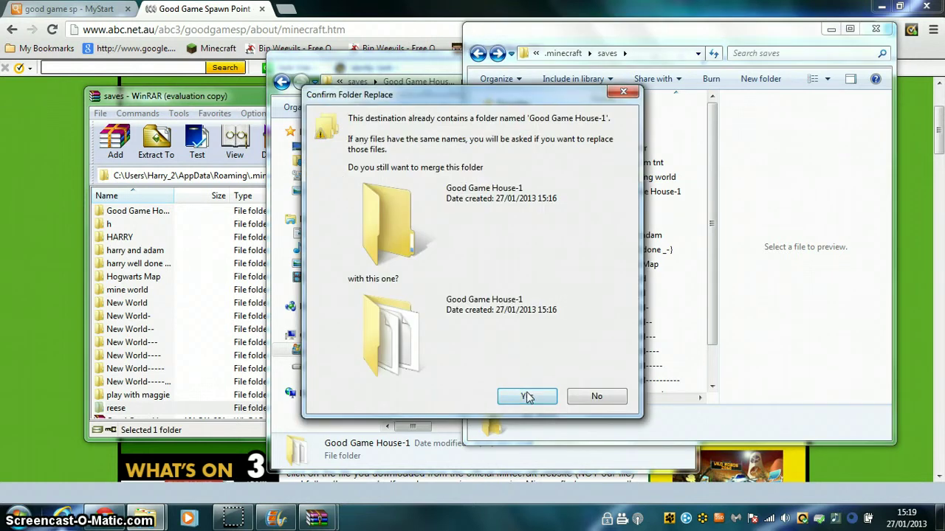
left_click(529, 397)
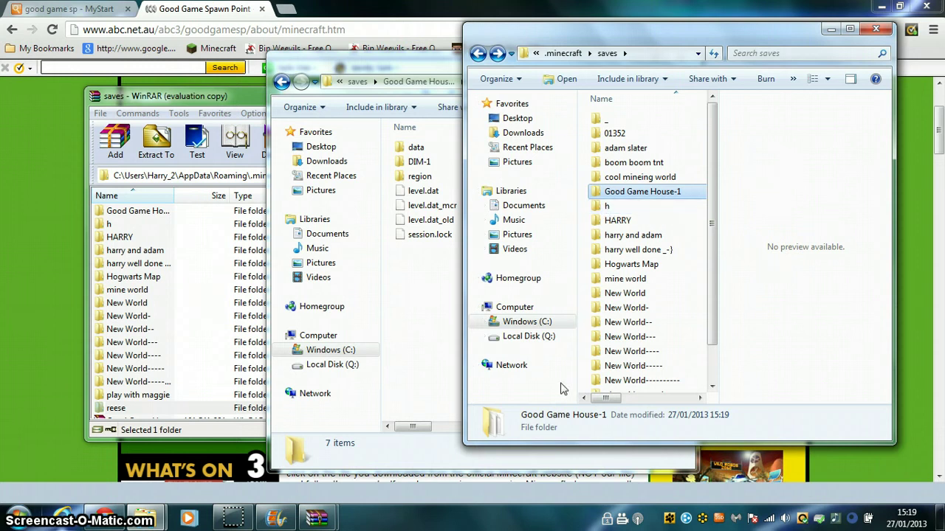
Minimize Chrome and start Minecraft via the 'Minecraft (3)' desktop shortcut, choosing Run at the security warning.
left_click(900, 7)
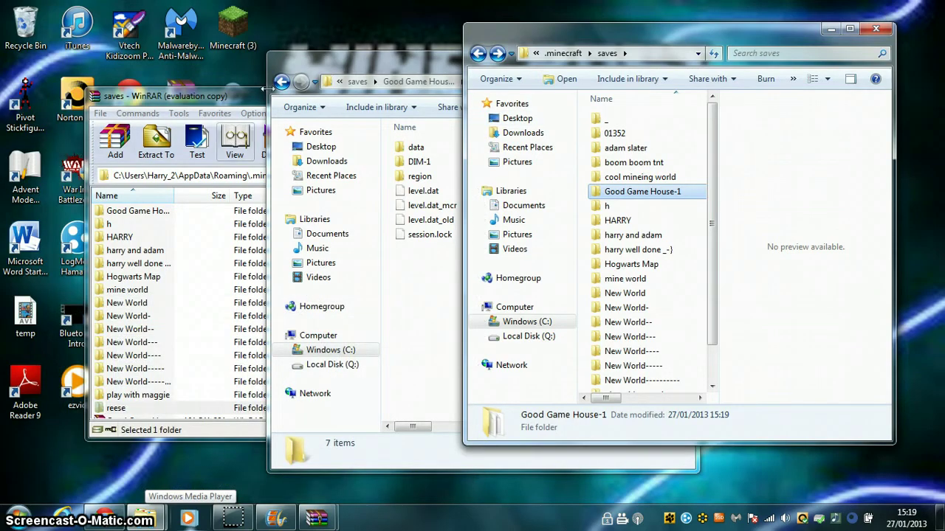
left_click(258, 95)
left_click(235, 24)
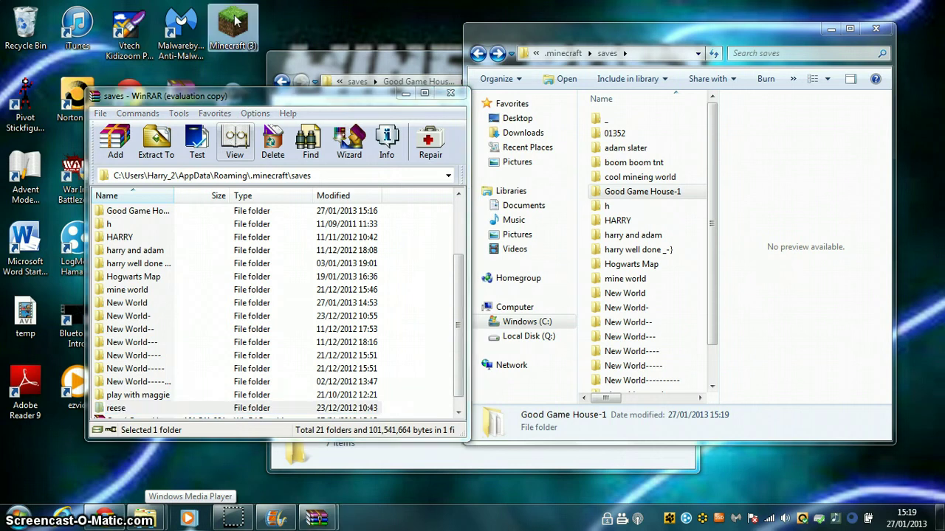
double_click(236, 24)
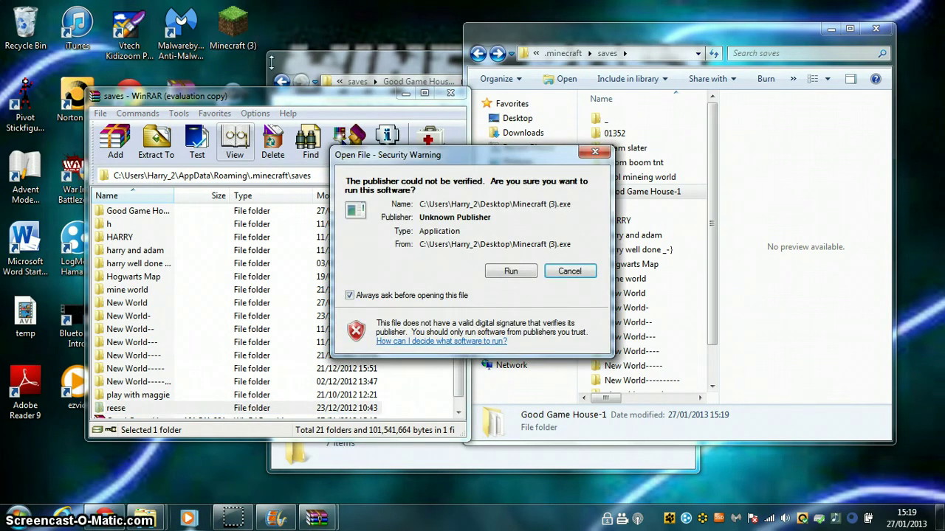
left_click(510, 271)
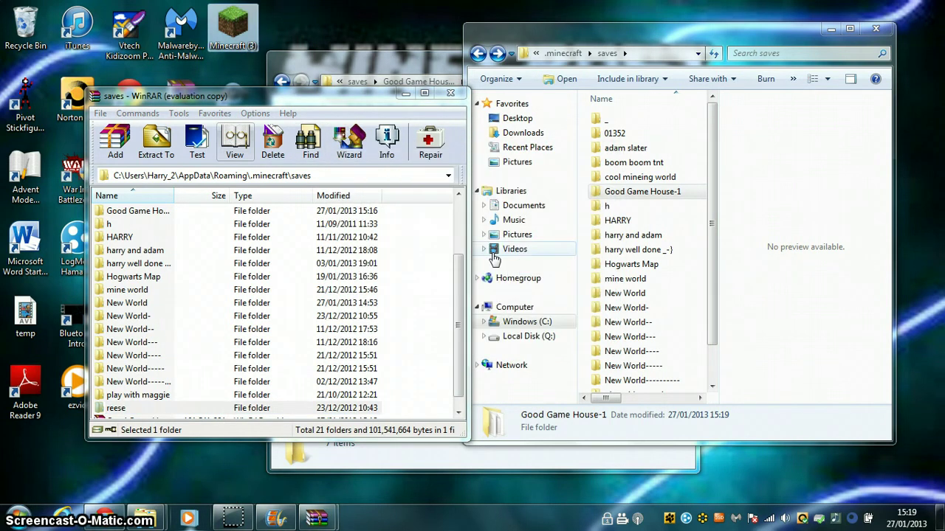